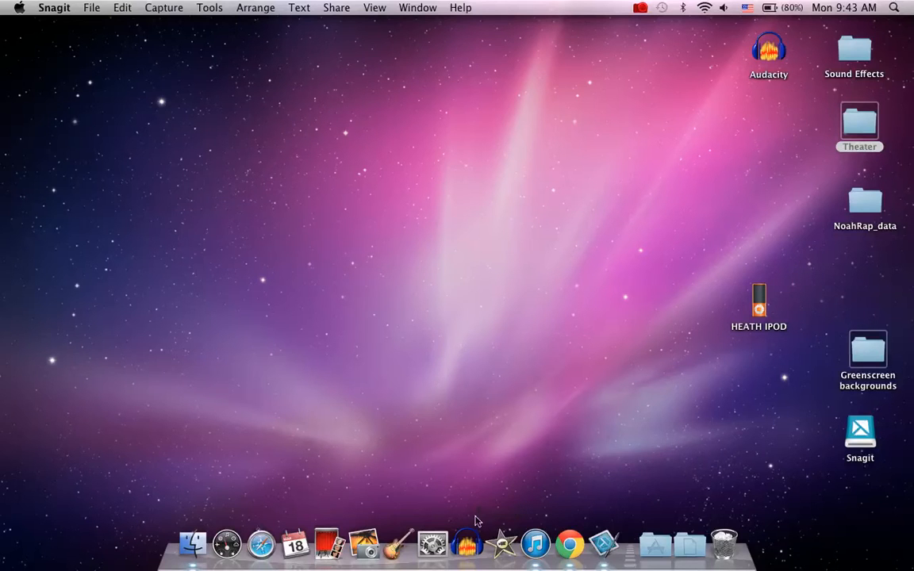
Open iMovie
click(506, 553)
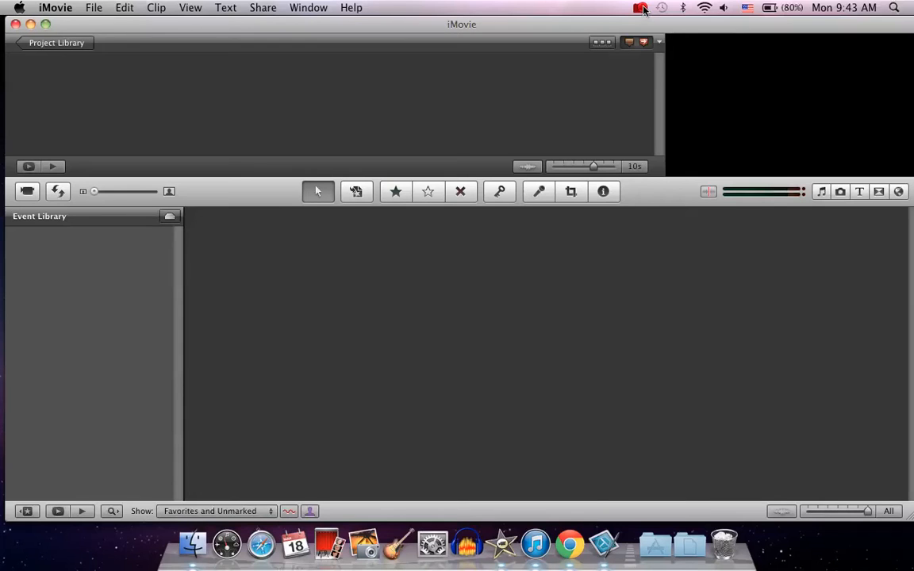
click(640, 8)
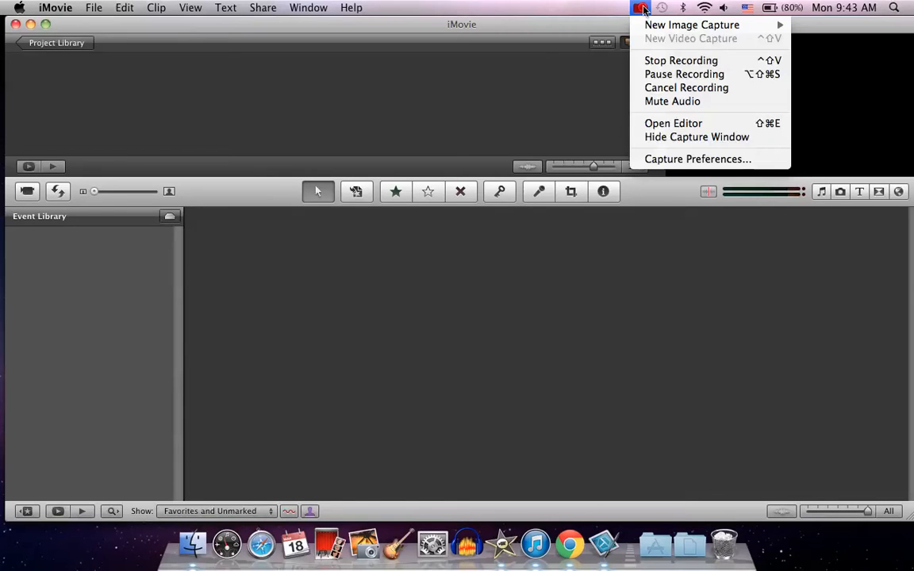
click(653, 73)
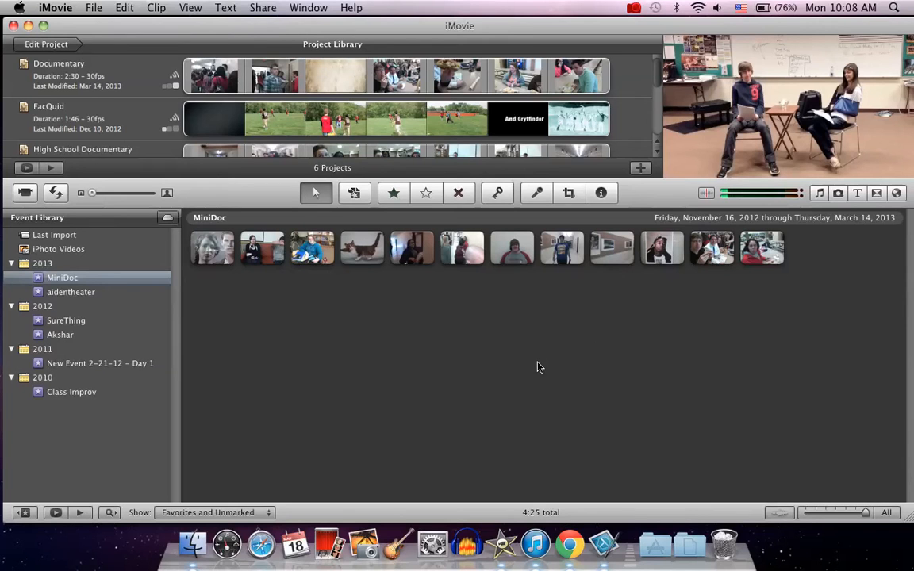
mouse_move(354, 30)
mouse_down()
mouse_move(344, 35)
mouse_move(354, 23)
mouse_up()
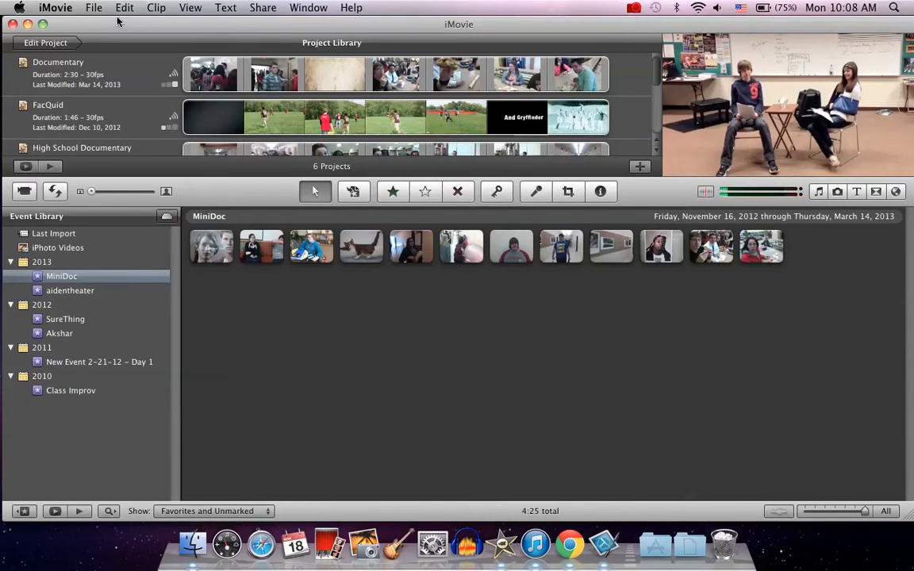
Start a new project named My Awesome Project
click(95, 8)
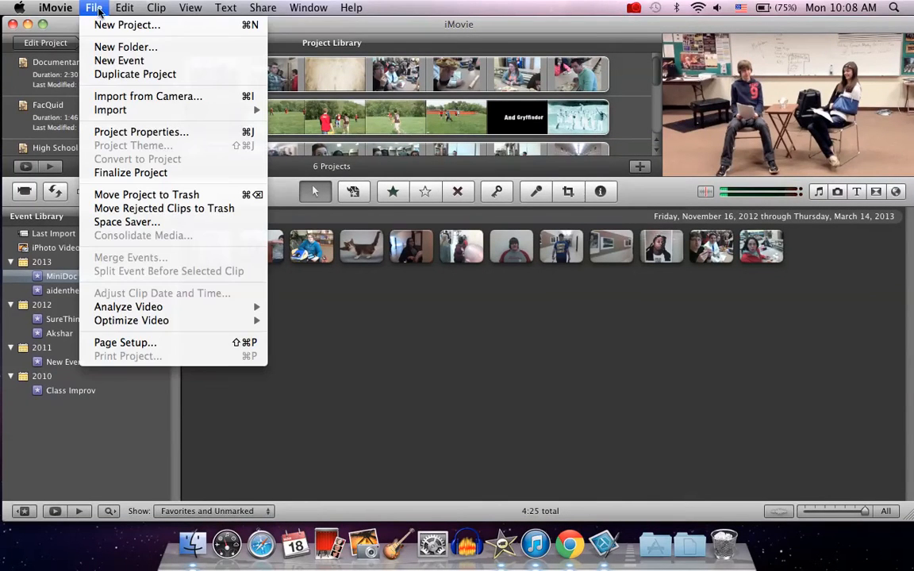
click(104, 24)
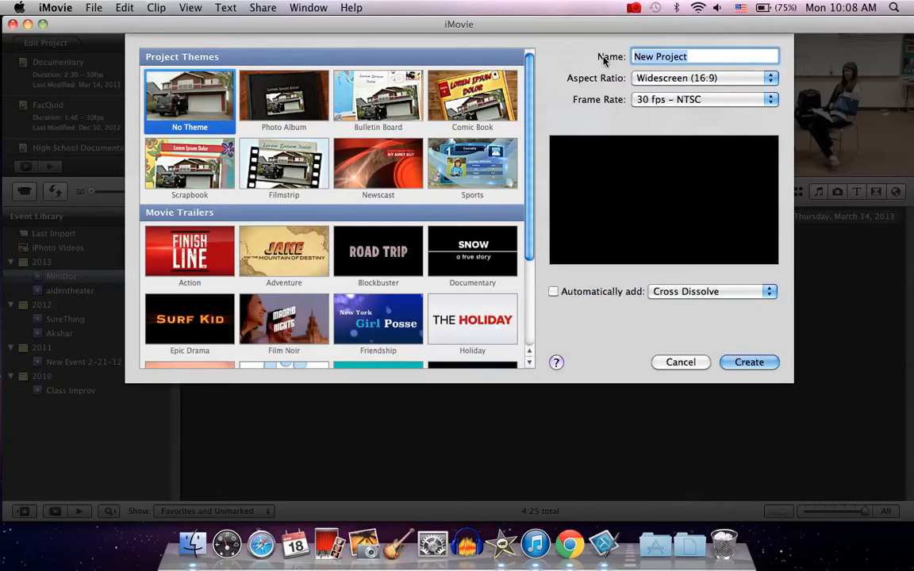
text(My Awesome Project)
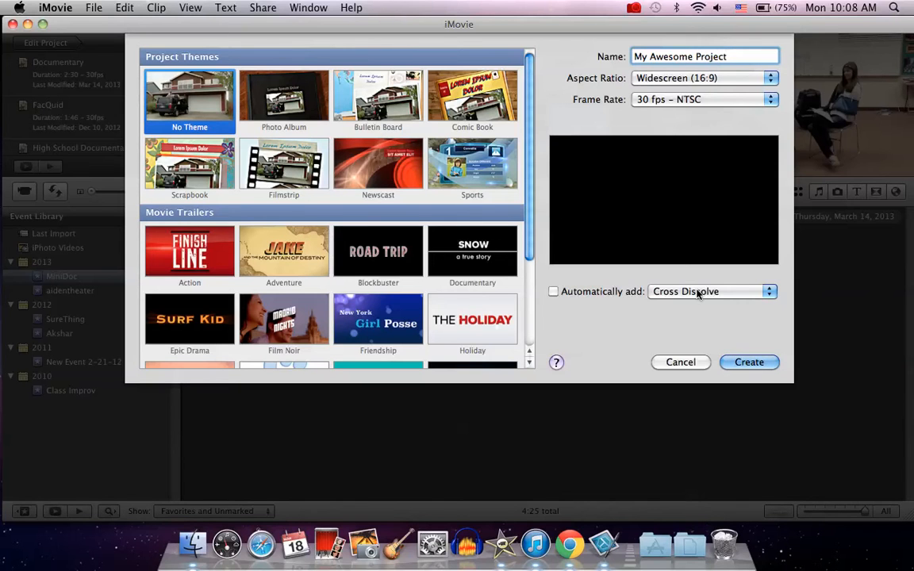
Enable automatic Mosaic transitions for the project and create it
click(670, 292)
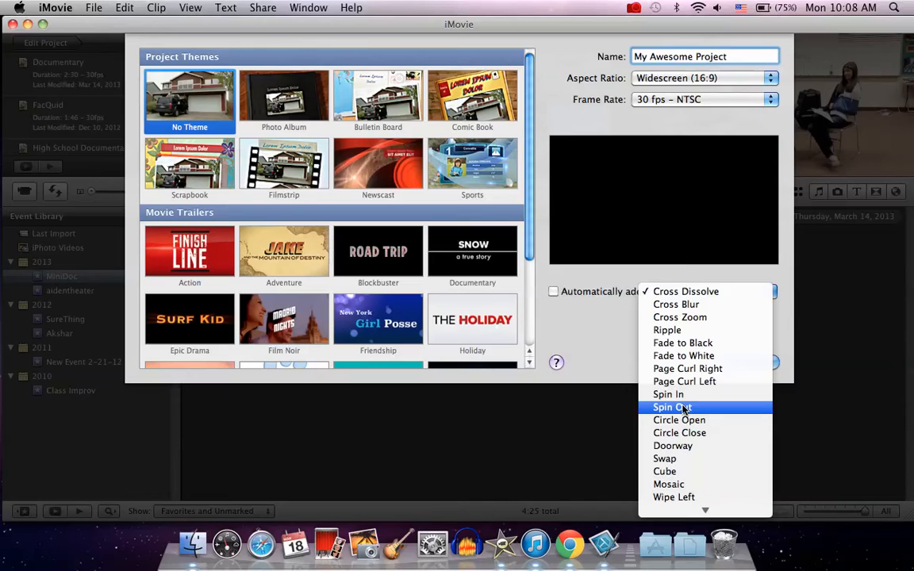
click(673, 486)
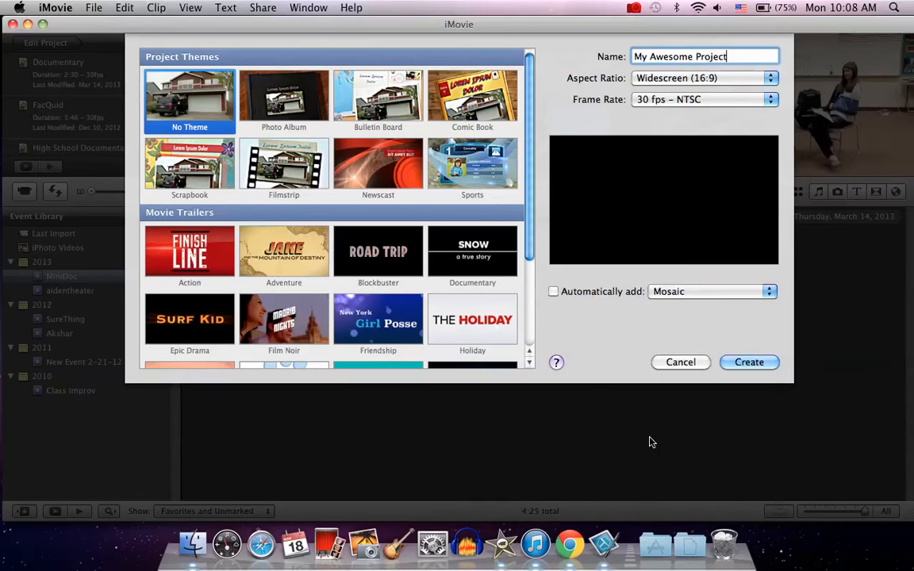
click(553, 292)
click(750, 363)
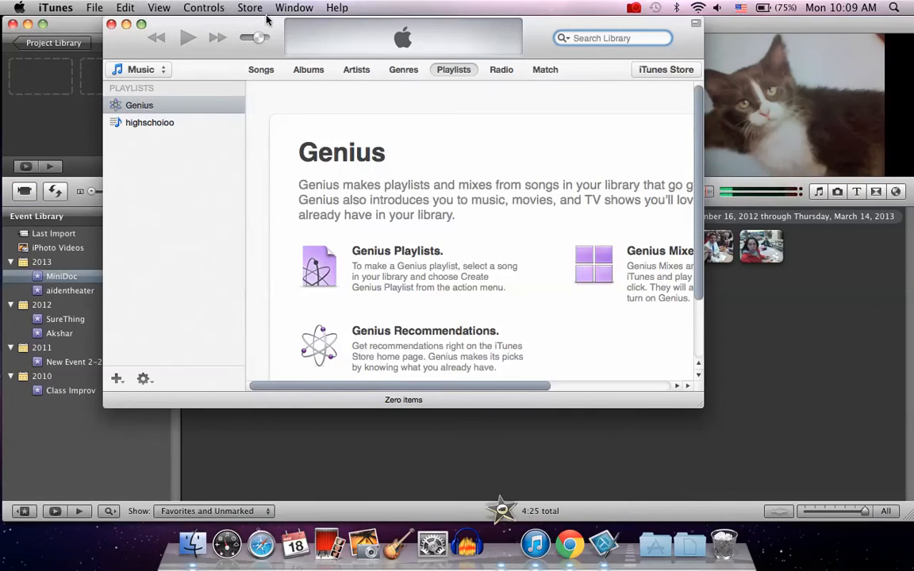
Close iTunes and check only the 4s cat clip, the 10s portrait clip and the 32s cafeteria clip for import
click(112, 26)
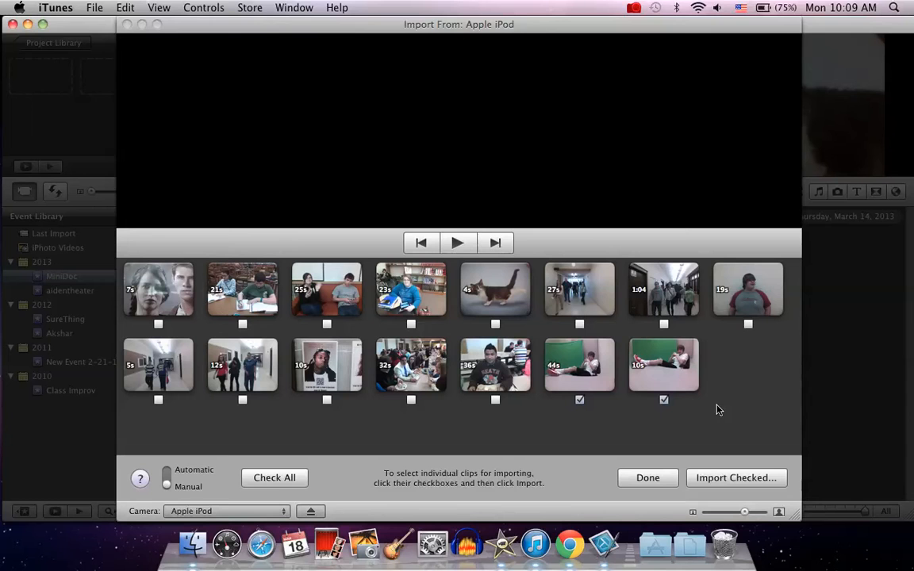
click(664, 400)
click(579, 400)
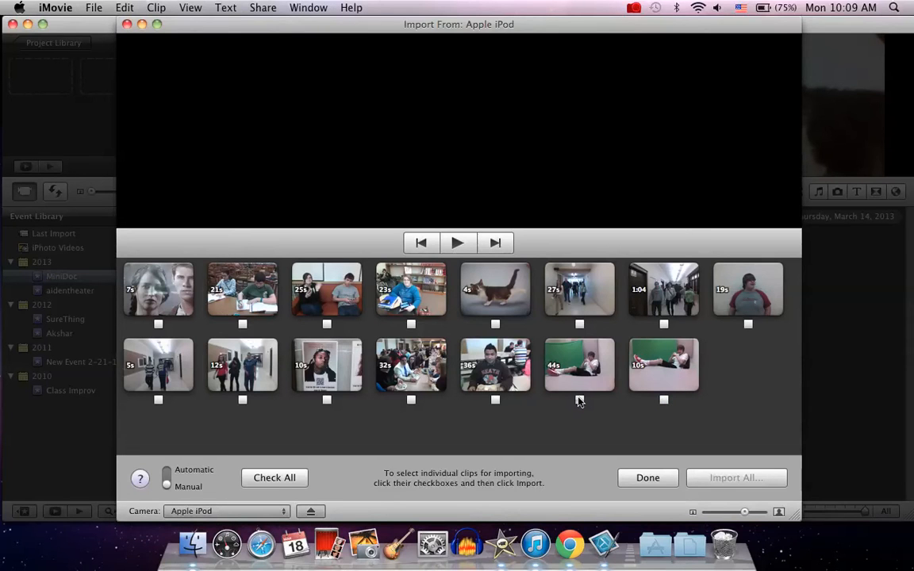
click(495, 323)
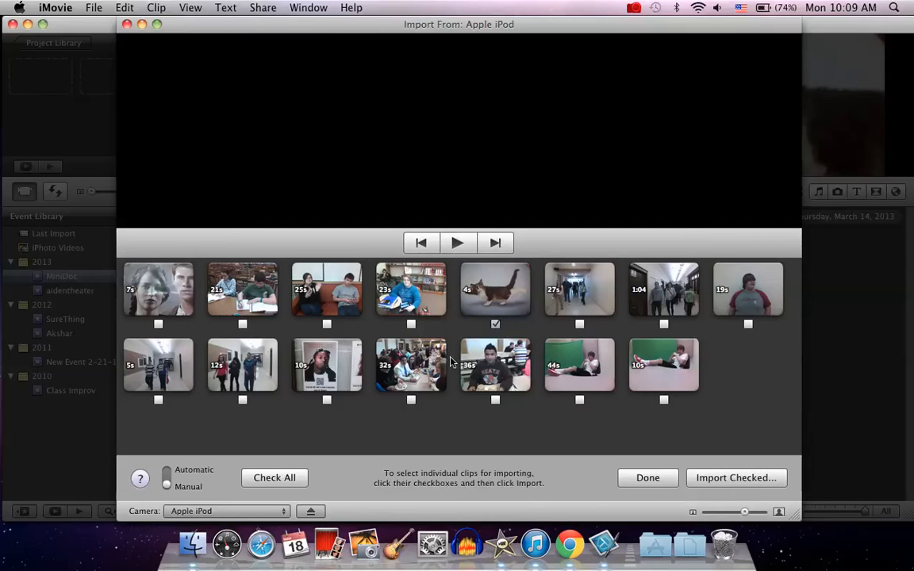
click(327, 399)
click(412, 401)
click(736, 478)
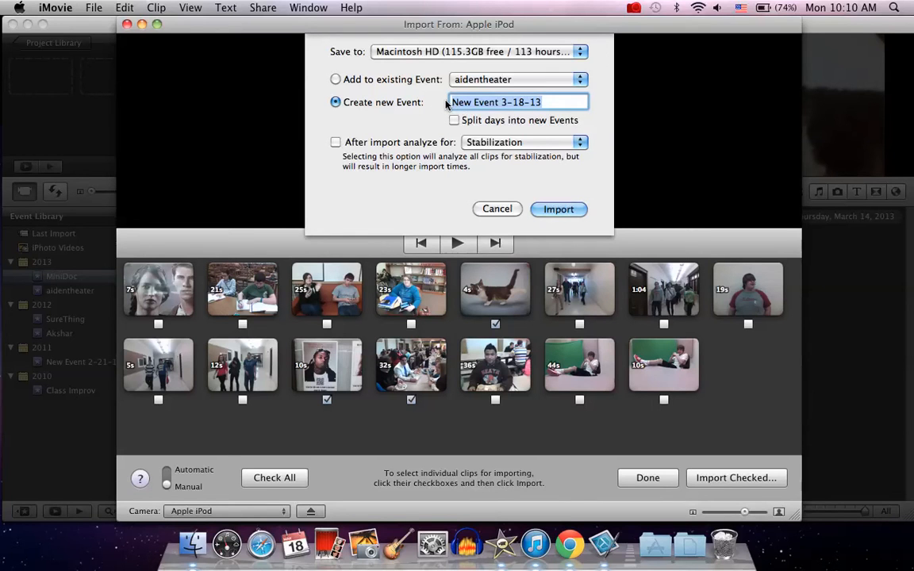
Import the checked clips into a new event named My Awesome Project and close the import window
text(My Awesom)
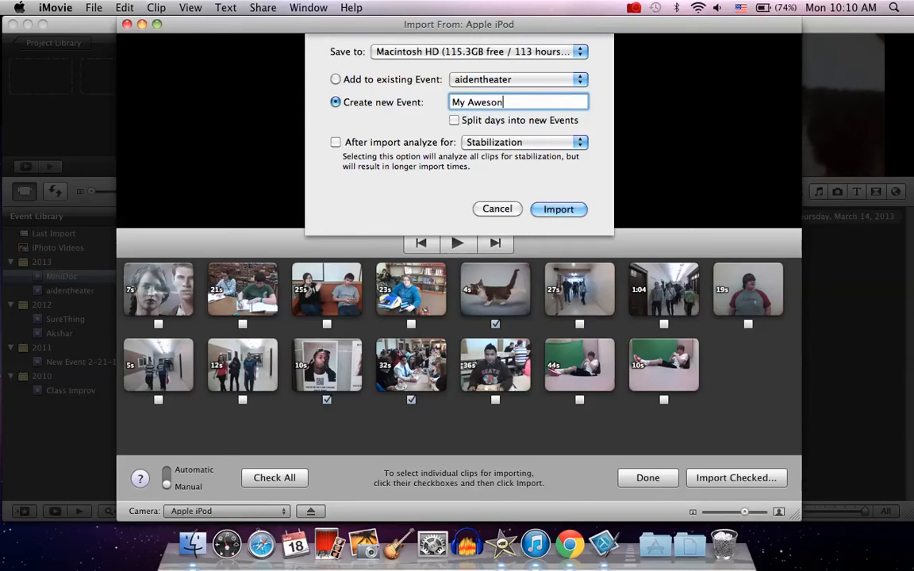
text(e Project)
click(558, 209)
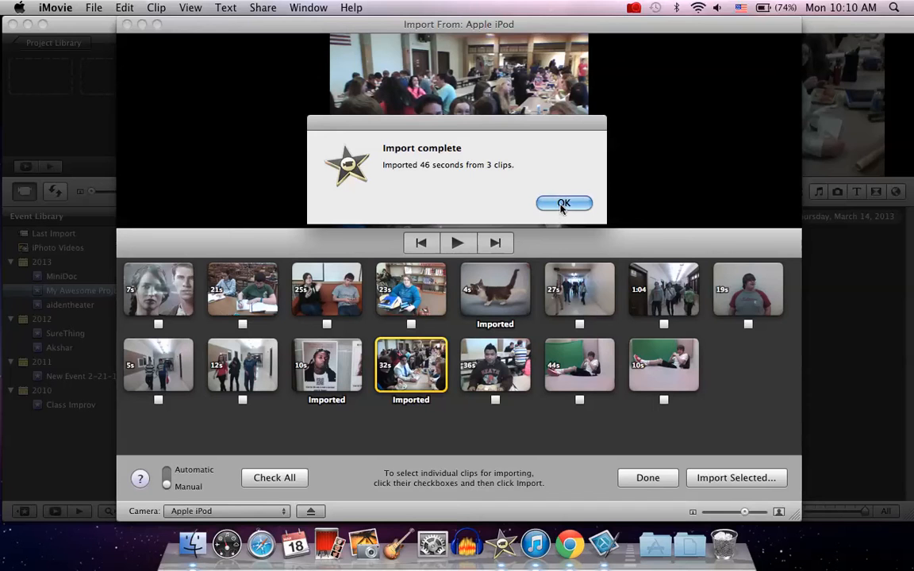
click(560, 205)
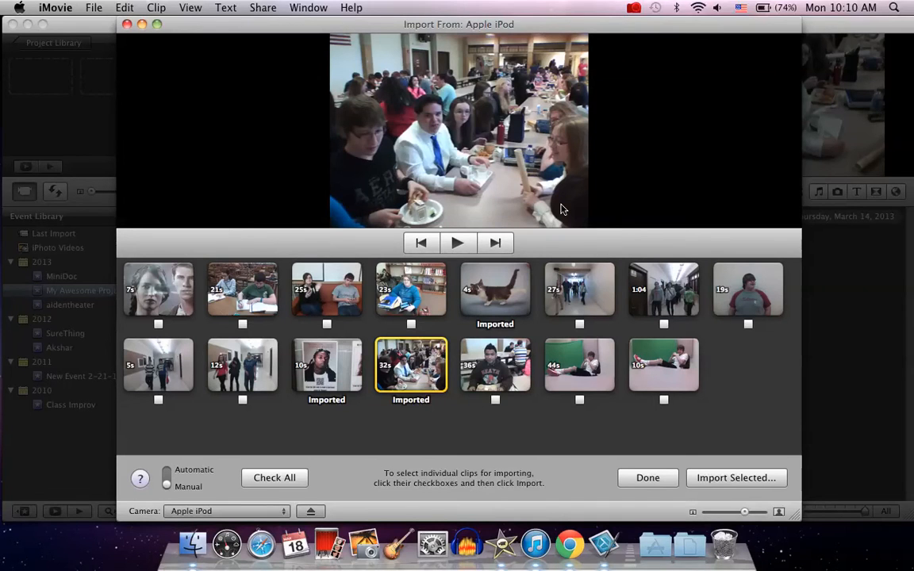
click(648, 477)
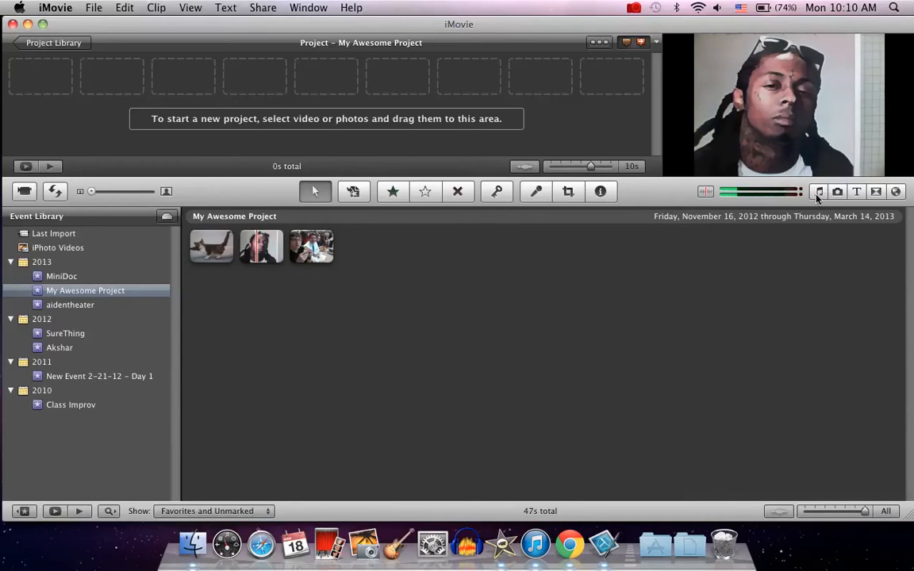
Add a Vertical Drift title with a red background to the start of the project
click(857, 192)
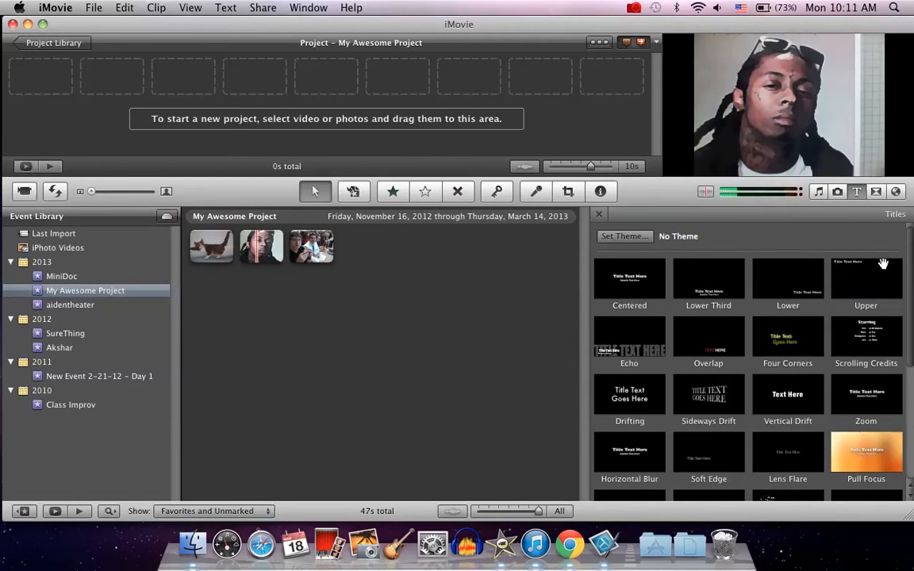
scroll(913, 255, down, 2)
scroll(912, 255, down, 5)
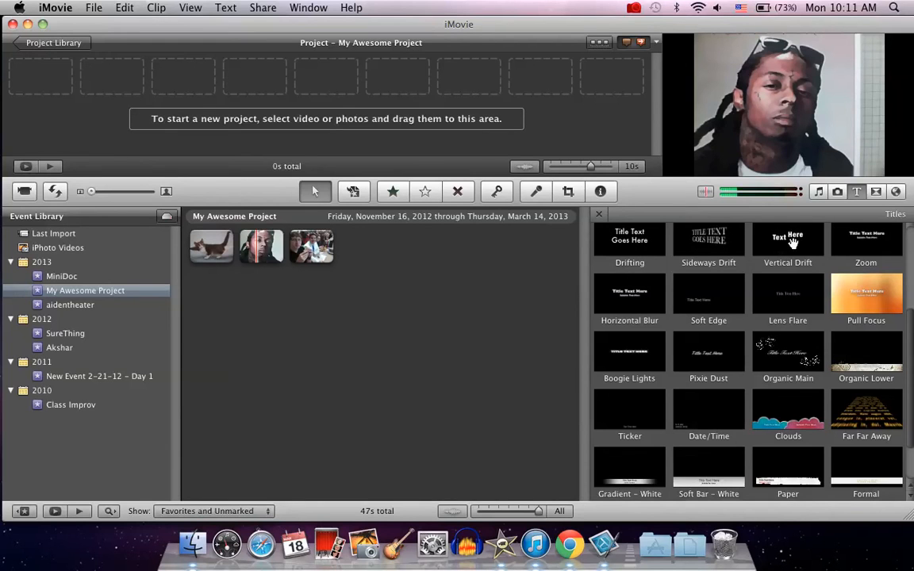
drag(793, 242, 40, 79)
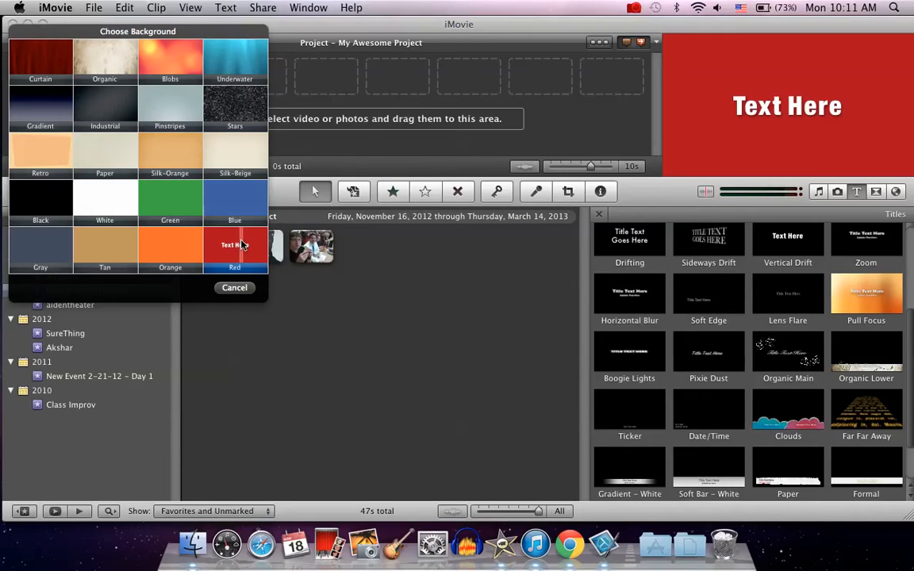
click(244, 292)
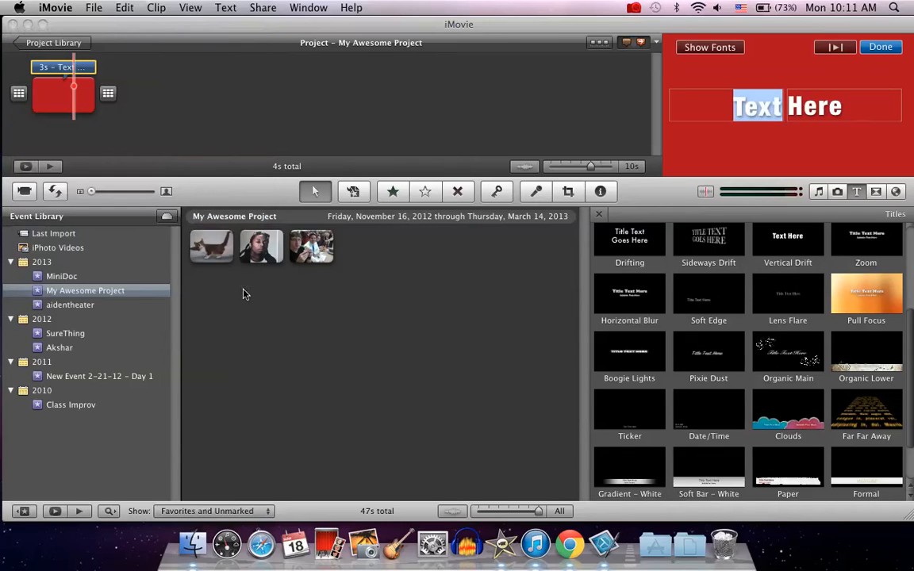
Change the title text to This is My Project
click(55, 72)
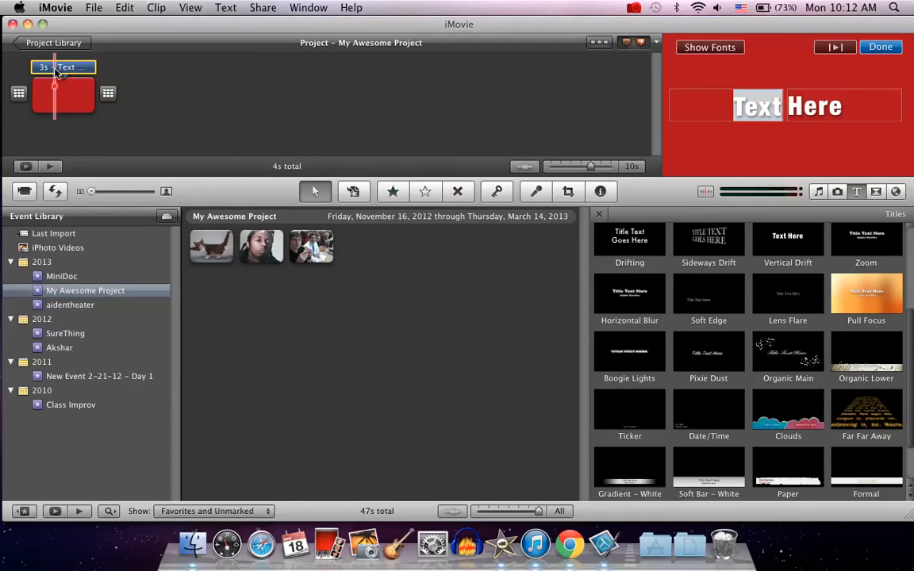
double_click(746, 107)
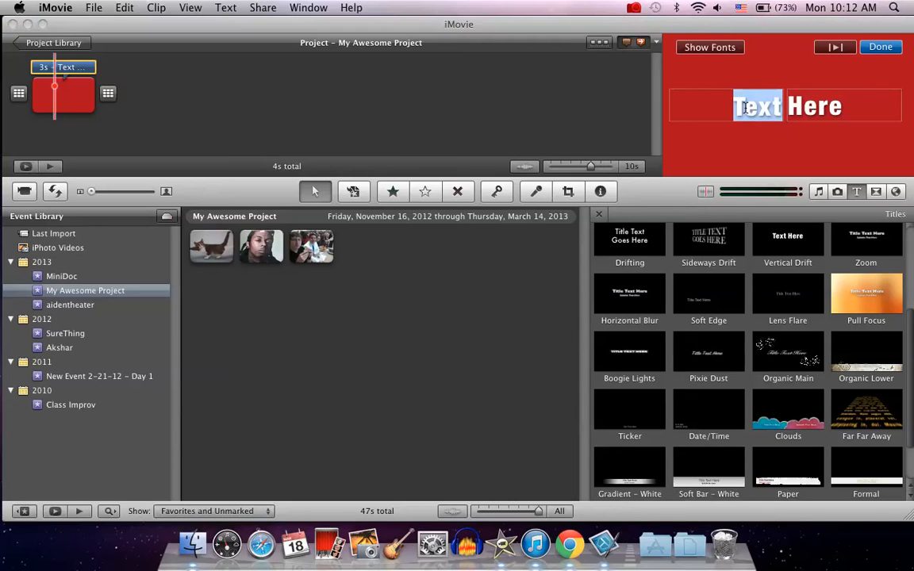
text(This is)
double_click(845, 109)
text(My Po)
key(BackSpace)
text(roject)
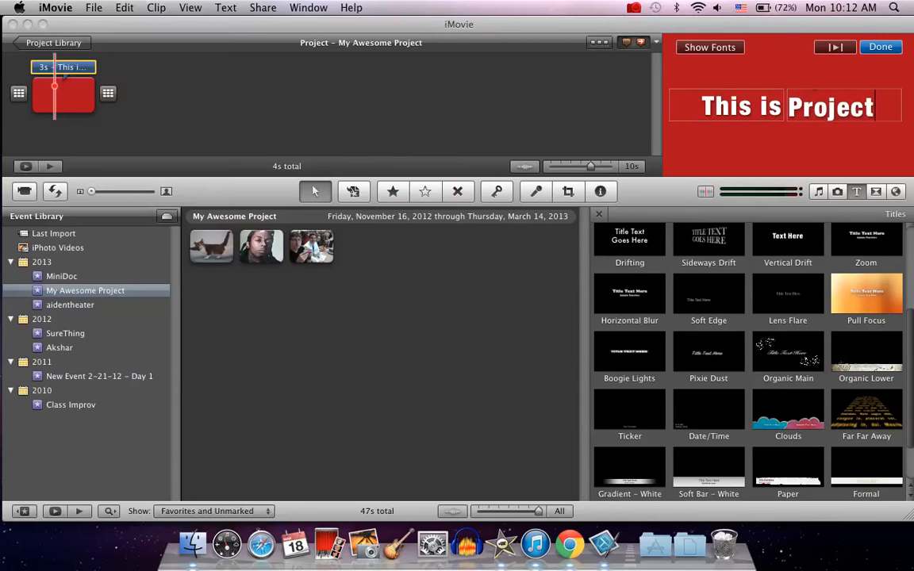
Set the title font to Impact at size 9
click(716, 49)
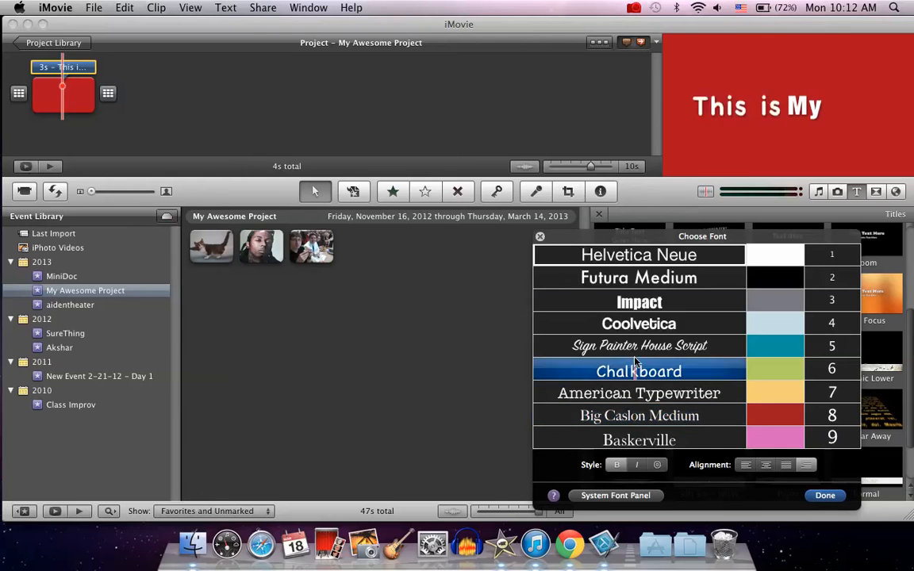
click(647, 305)
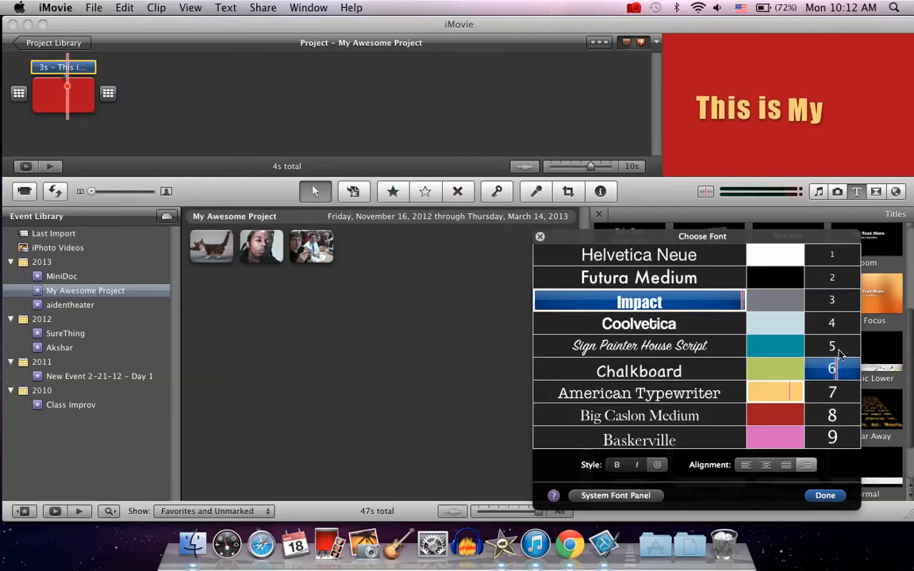
click(840, 441)
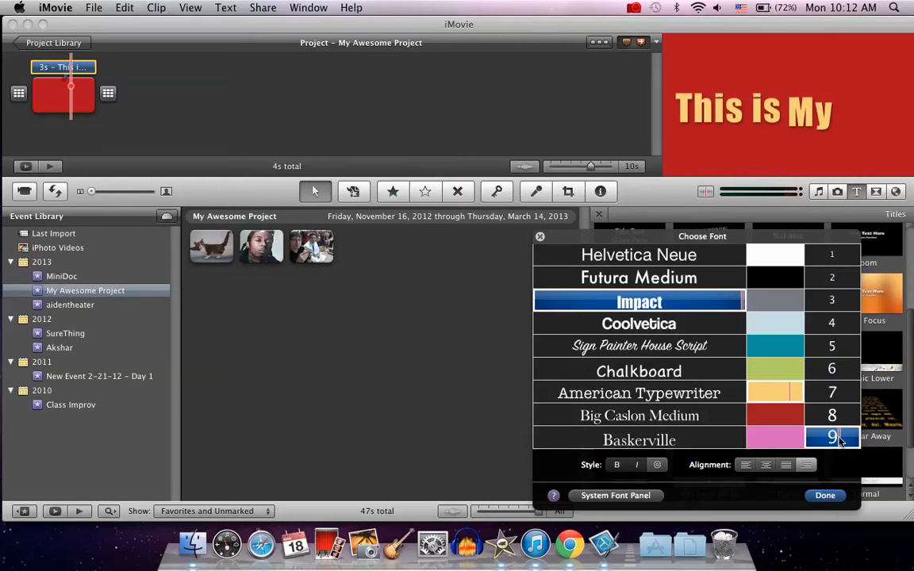
click(823, 497)
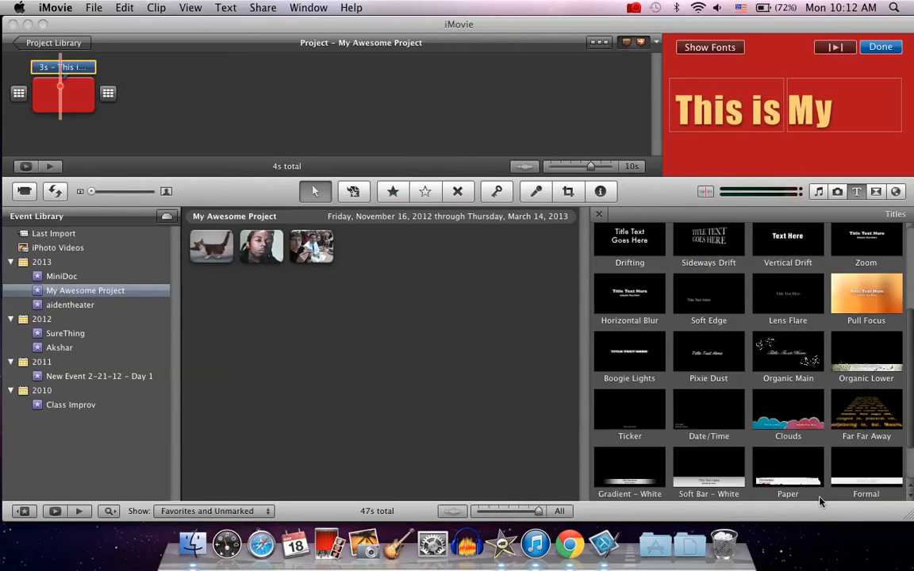
Set the My Project words to font size 3 and finish editing the title
drag(788, 107, 849, 116)
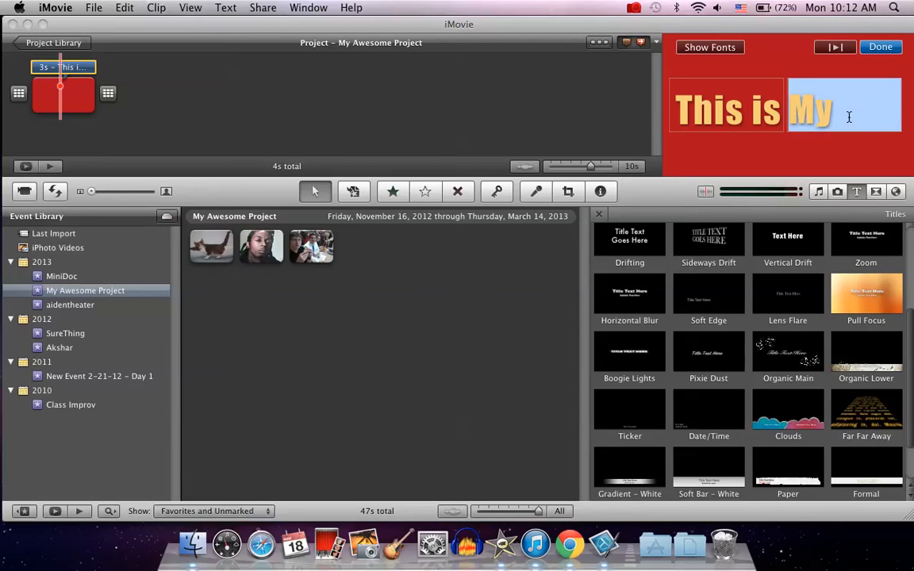
click(728, 47)
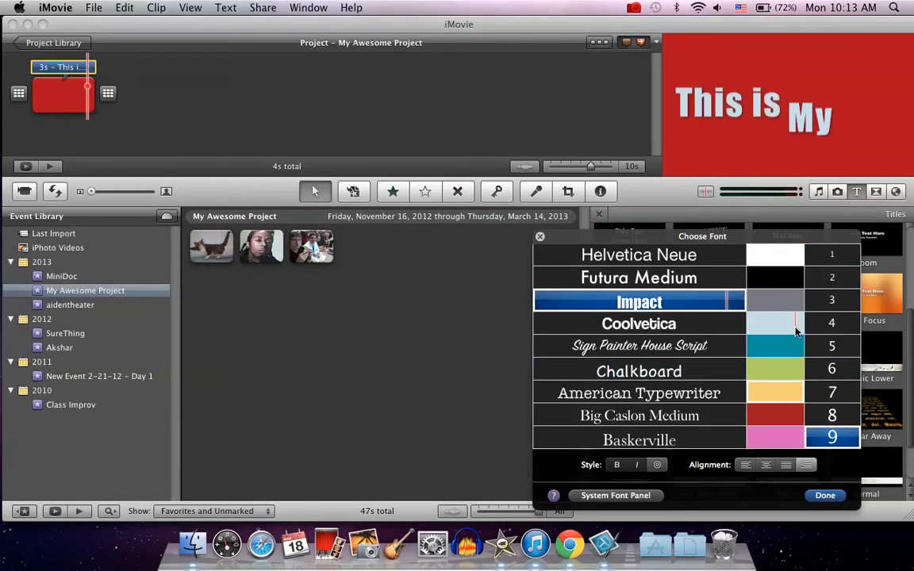
click(847, 307)
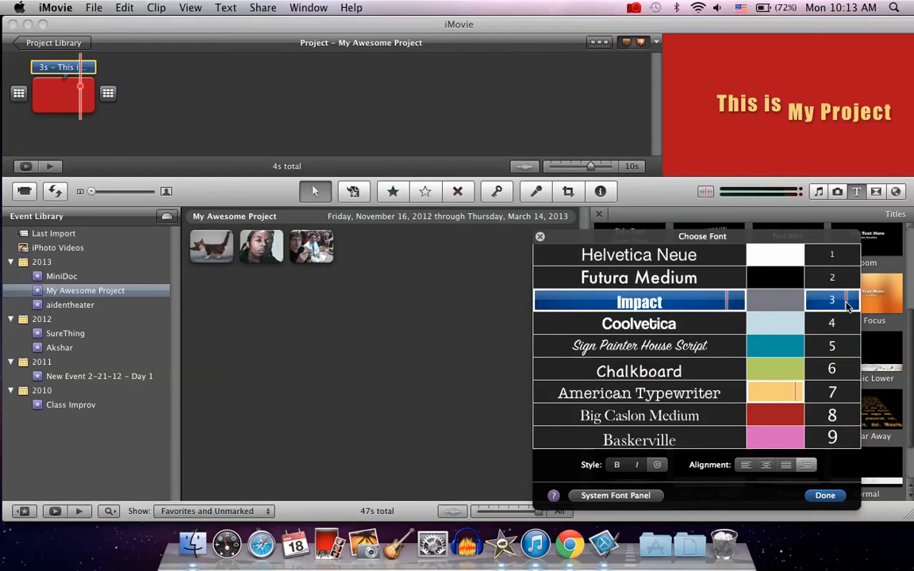
click(825, 495)
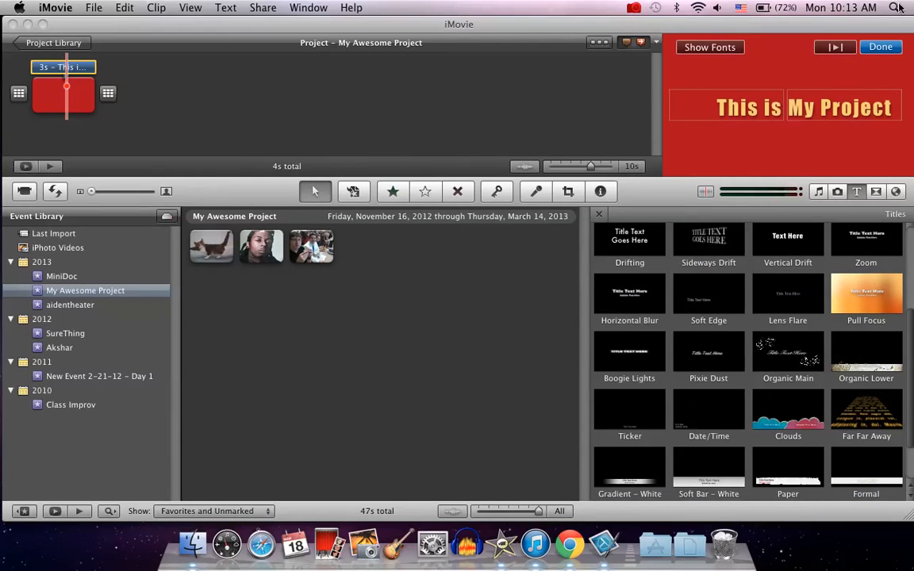
click(881, 47)
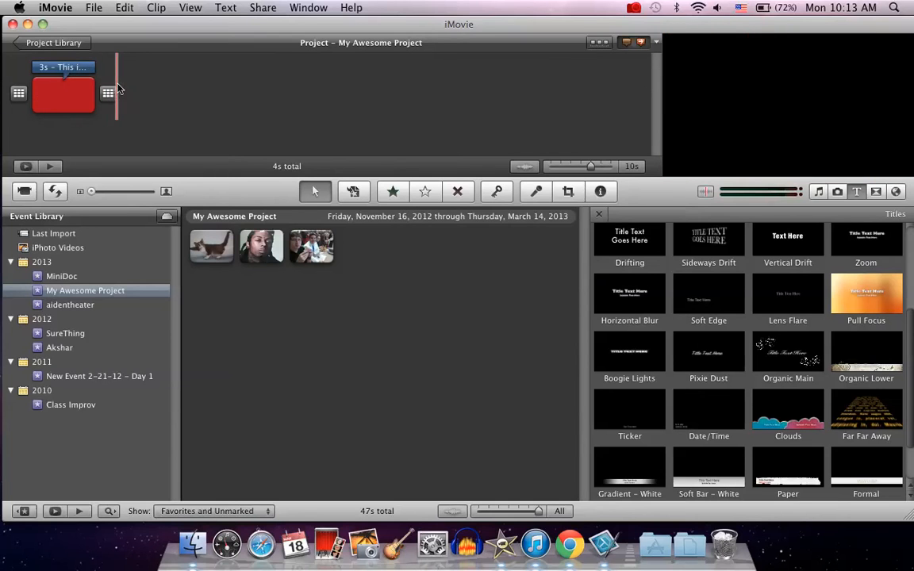
mouse_move(107, 92)
click(319, 251)
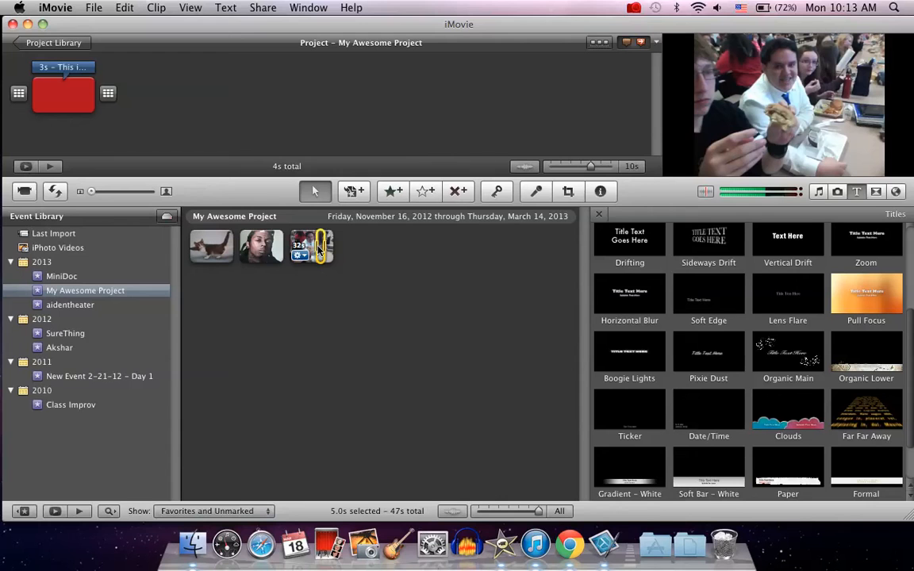
double_click(319, 250)
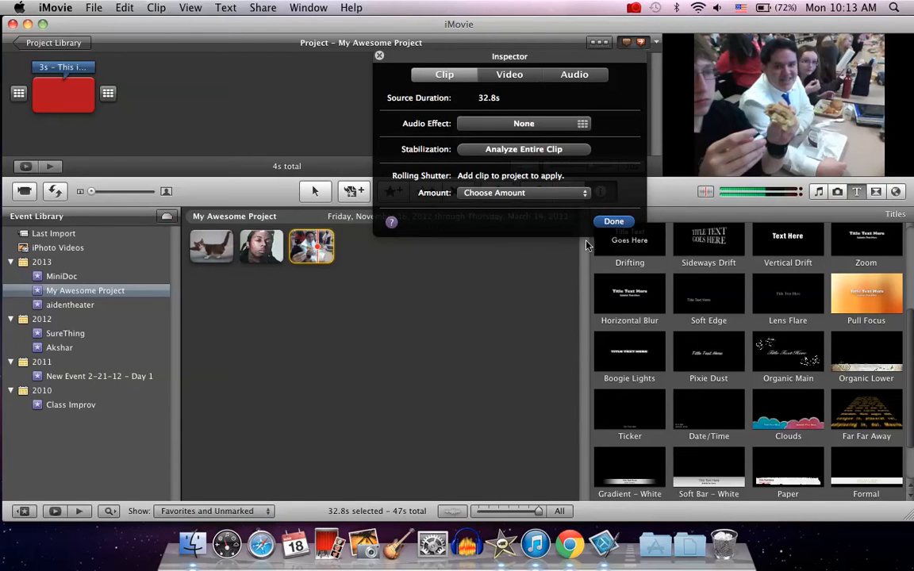
click(613, 222)
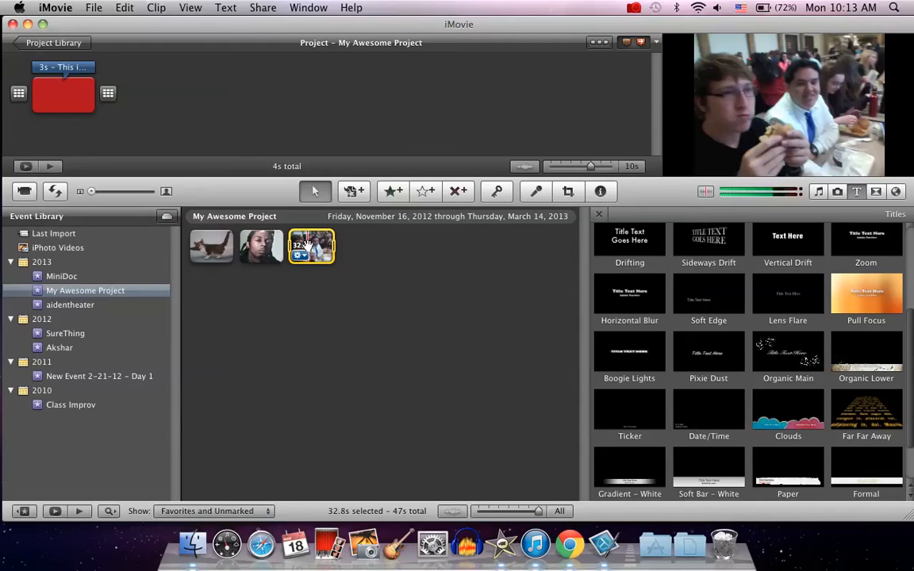
Add the third event clip to the project after the title and delete its last few seconds
mouse_move(308, 246)
mouse_down()
mouse_move(155, 107)
mouse_move(165, 105)
mouse_up()
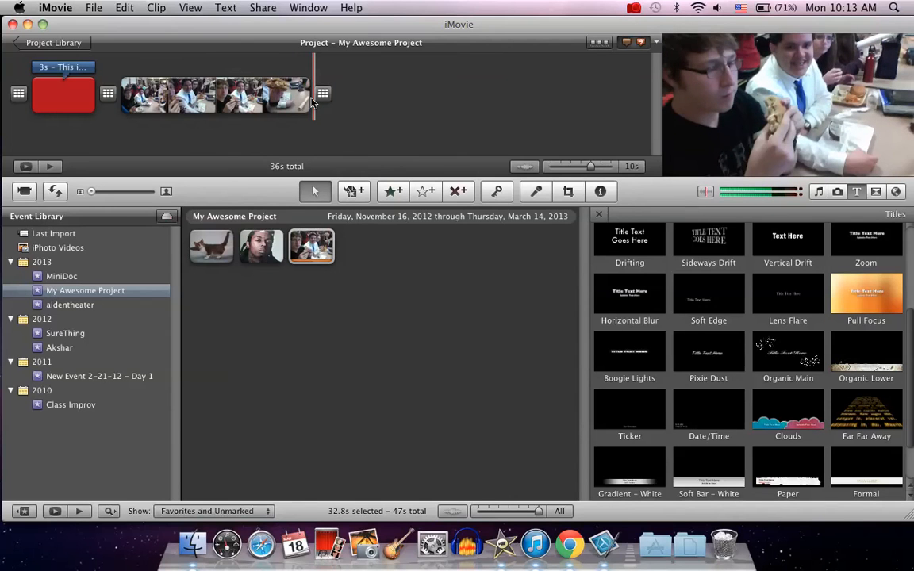
click(312, 102)
drag(312, 102, 288, 96)
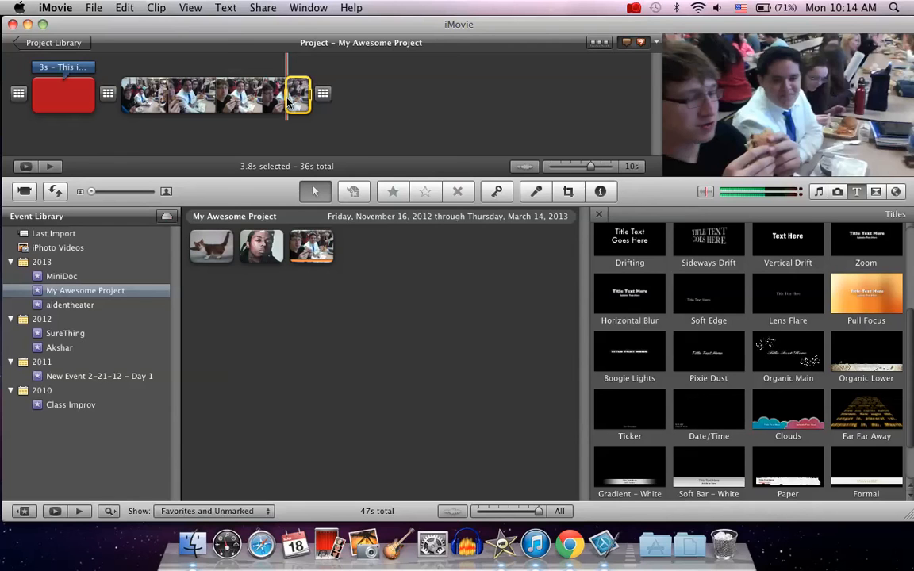
key(Delete)
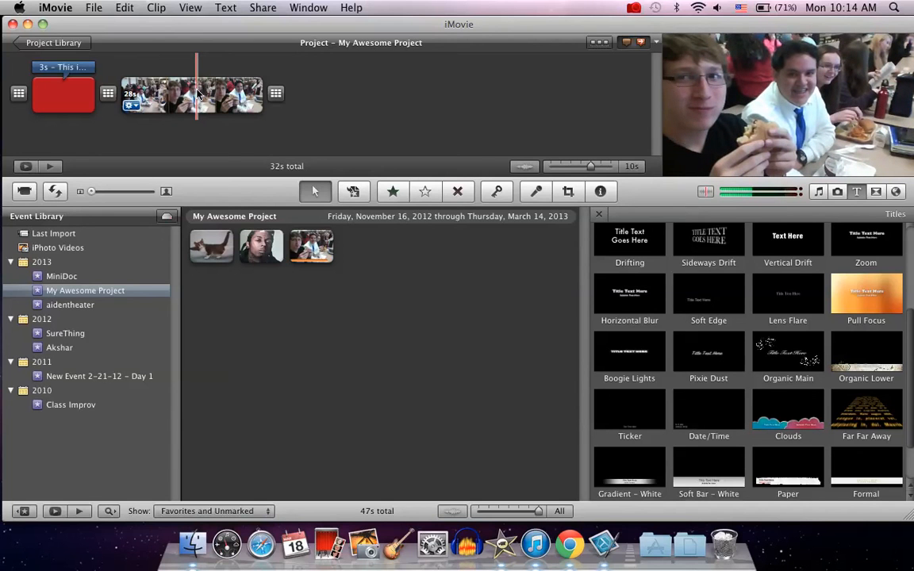
Select a range of about 3 s in the middle of the lunch clip and split it off as its own clip
drag(198, 94, 205, 94)
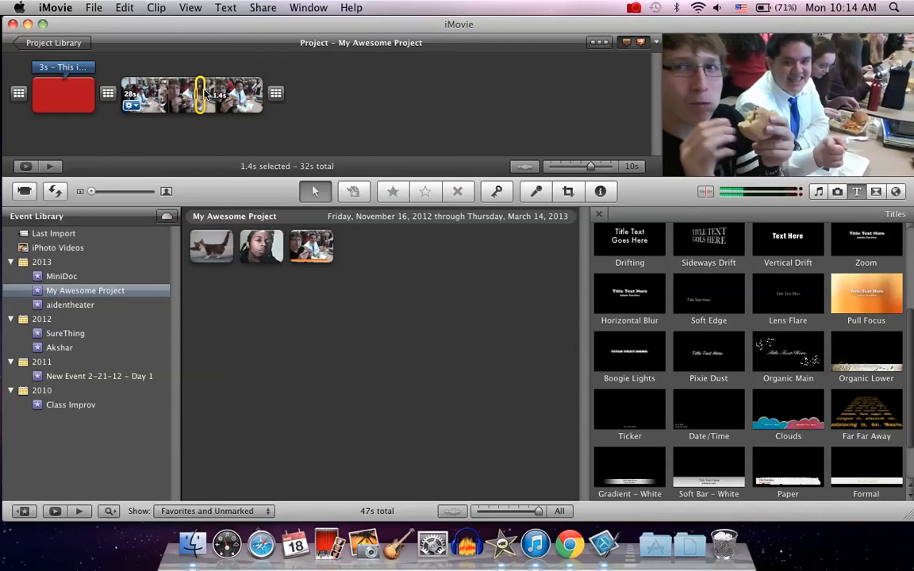
drag(205, 94, 214, 93)
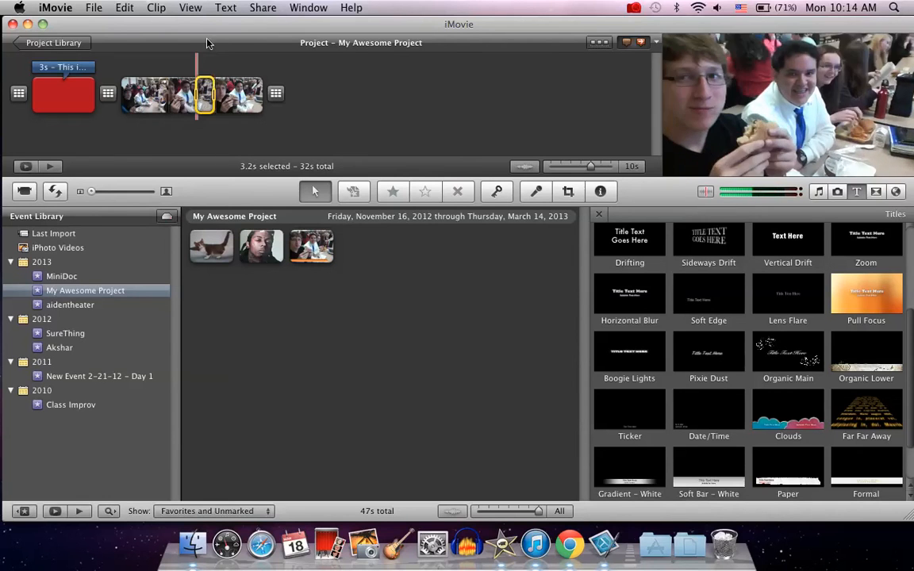
click(156, 8)
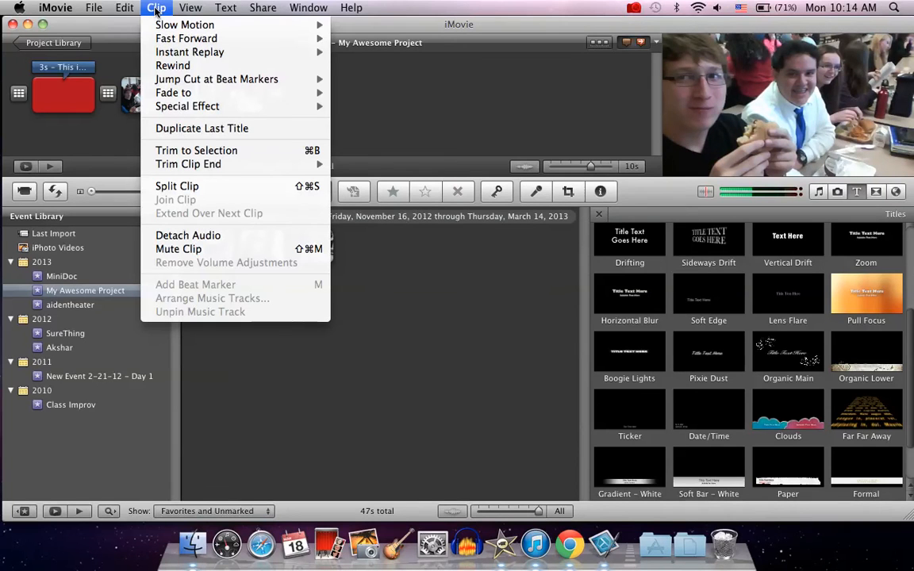
mouse_move(161, 28)
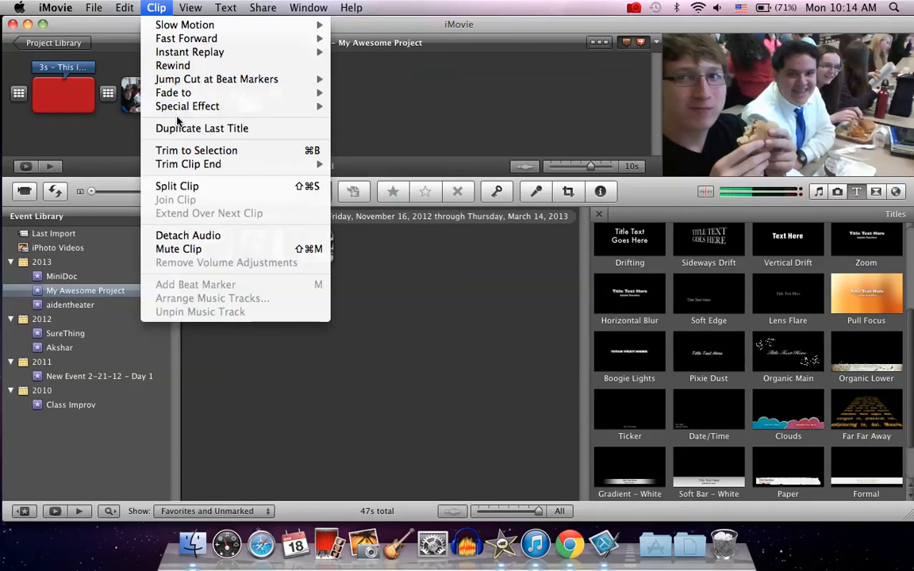
click(176, 187)
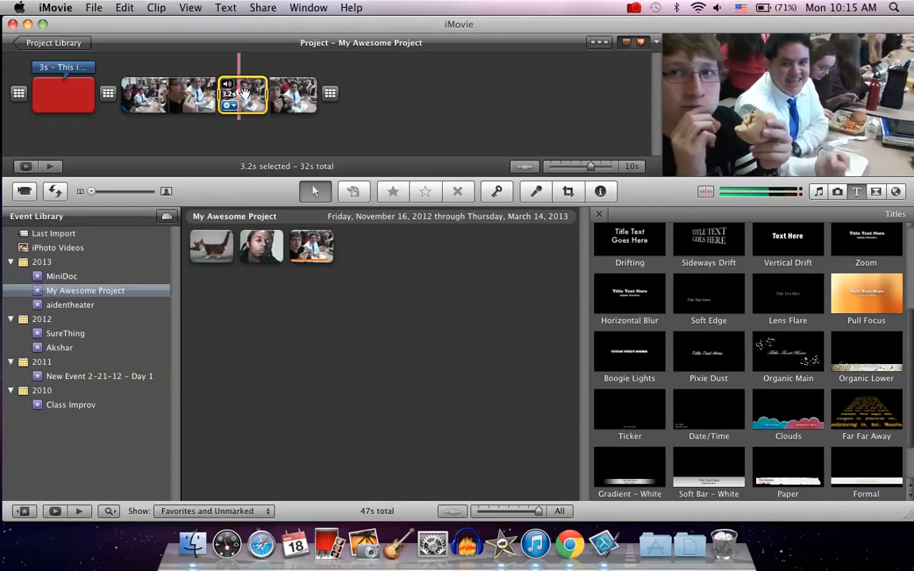
Select a short range within the split-off clip and add a cross dissolve transition there
drag(265, 96, 250, 96)
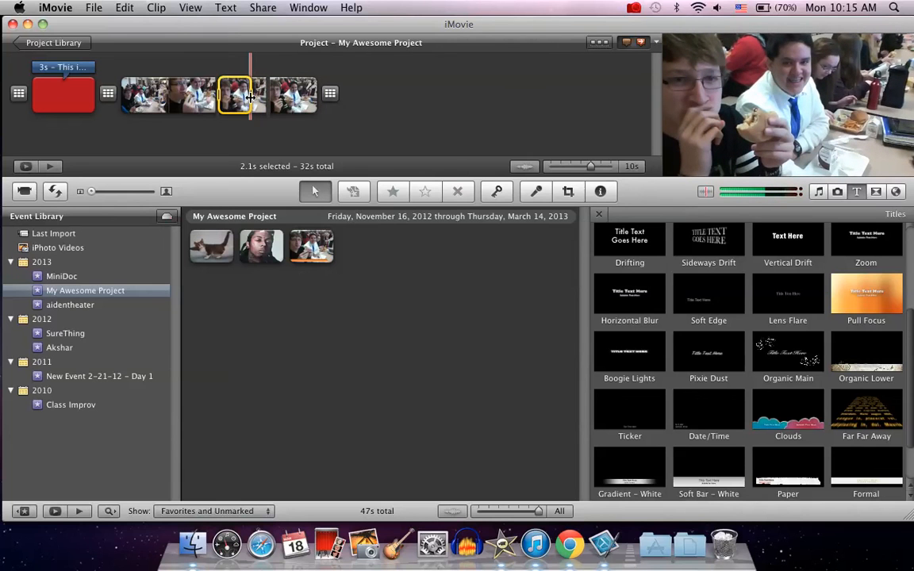
drag(219, 95, 242, 95)
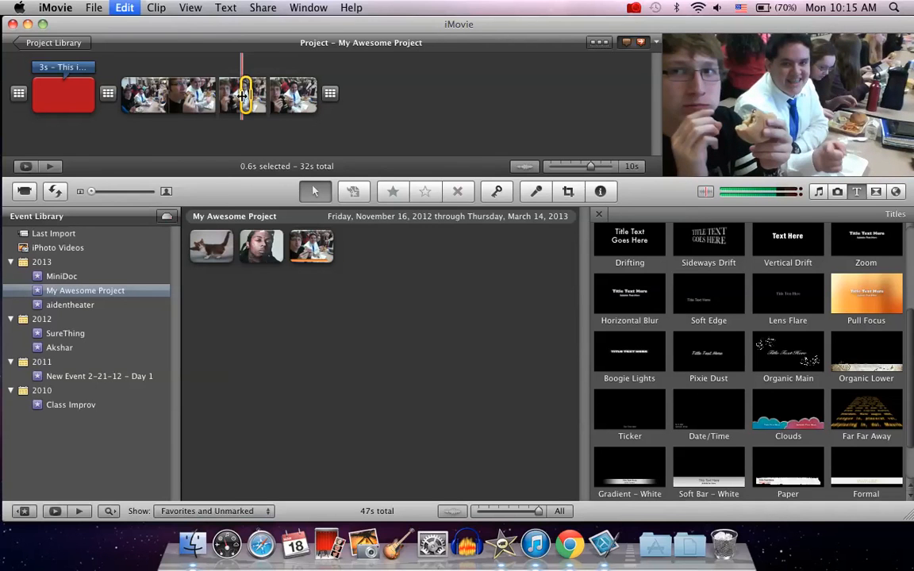
key(super+t)
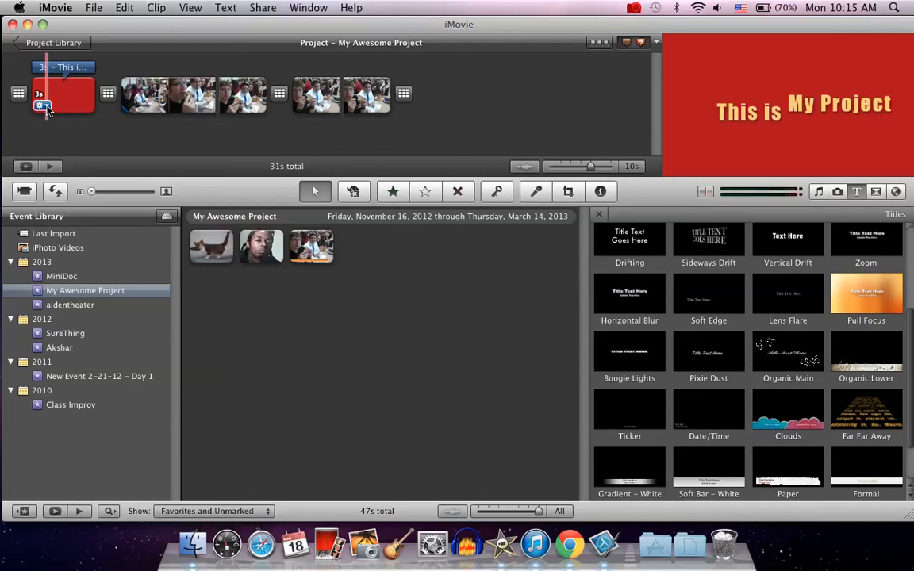
Set the title clip's duration to 5 s in its clip adjustments
click(42, 106)
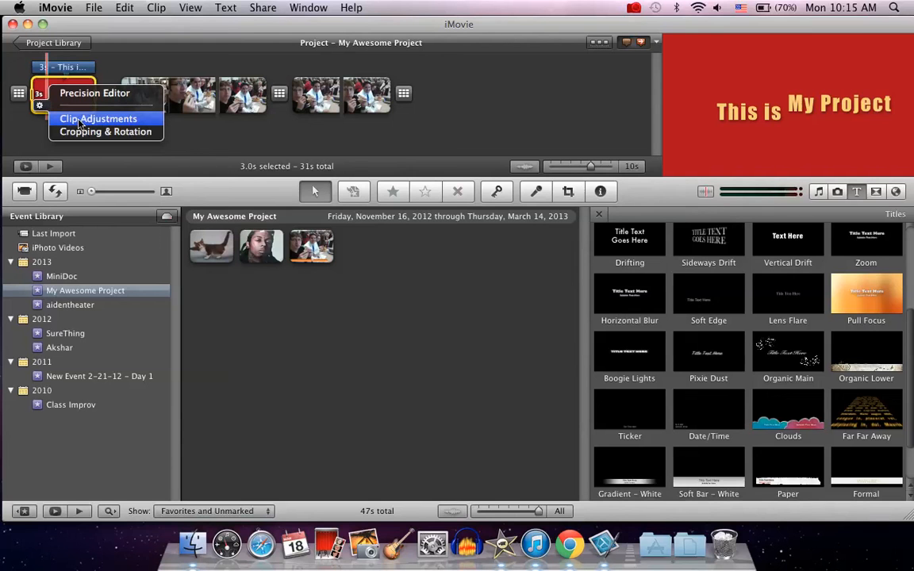
click(79, 119)
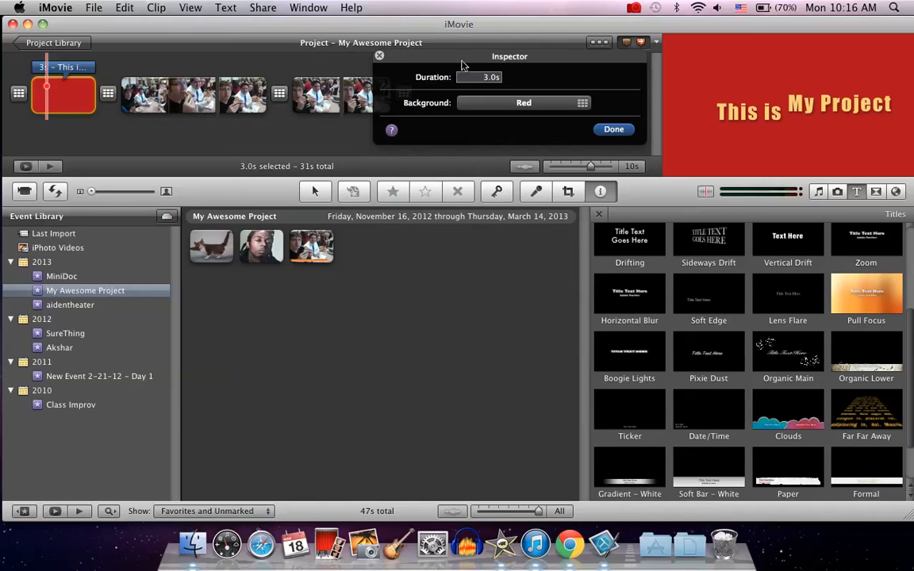
click(485, 78)
click(485, 77)
text(5)
click(611, 131)
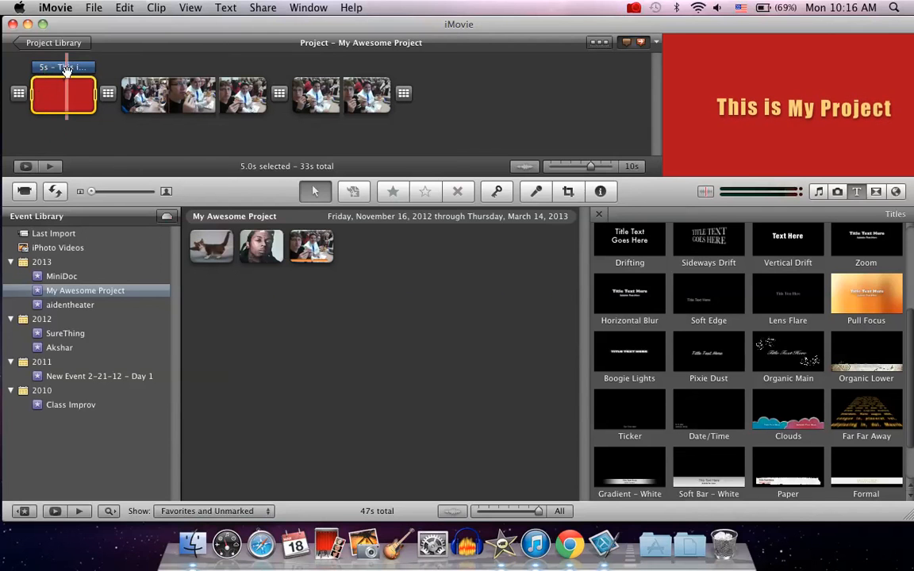
Apply the Black & White video effect to the first lunch clip
click(129, 106)
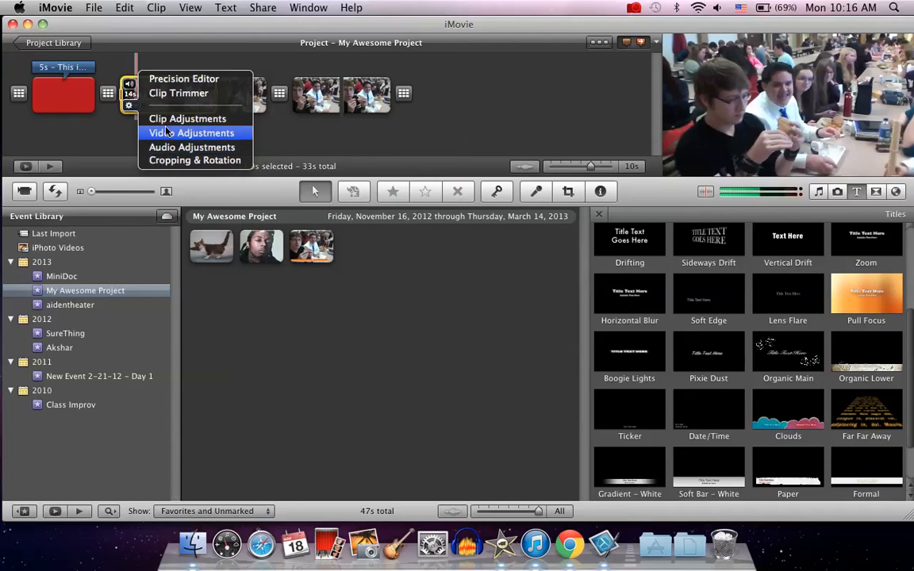
click(165, 119)
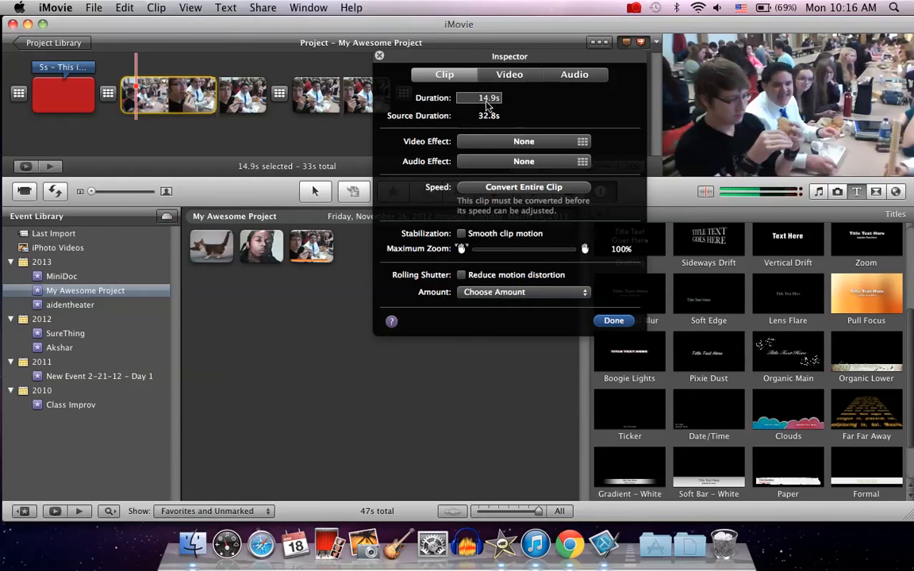
click(499, 142)
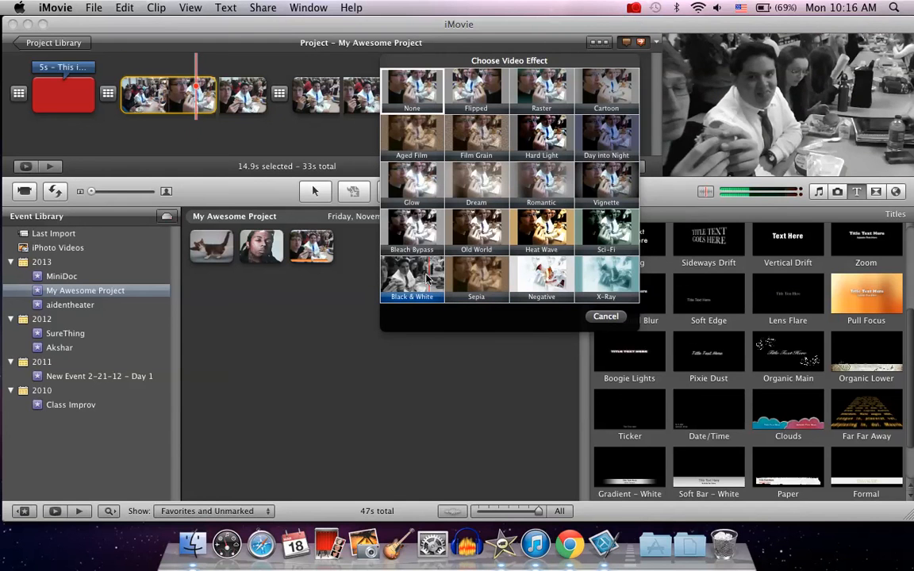
click(429, 279)
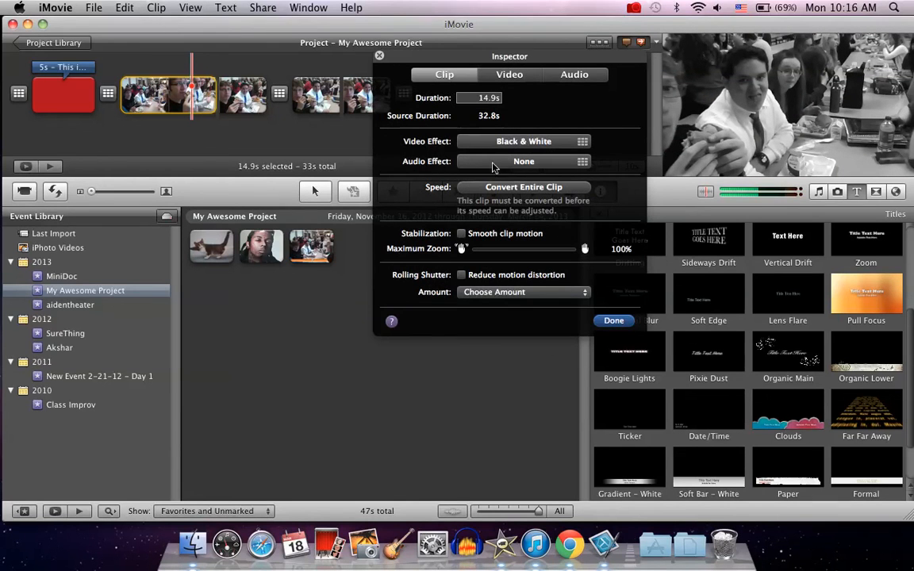
click(517, 163)
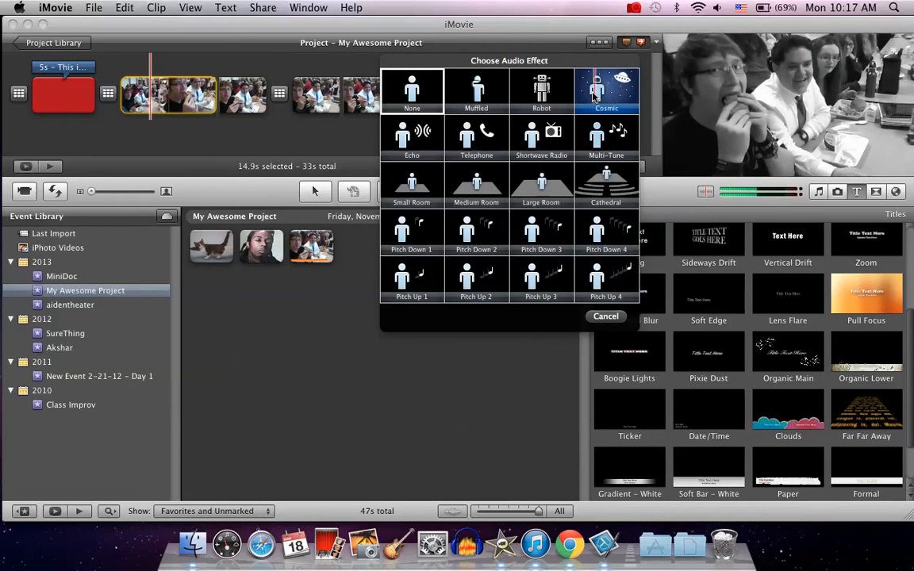
key(XF86AudioRaiseVolume)
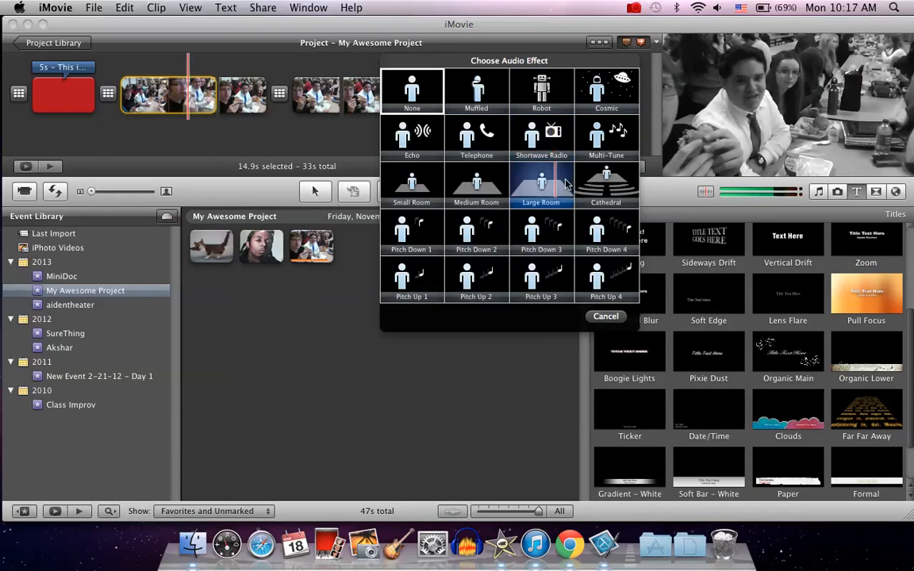
click(609, 317)
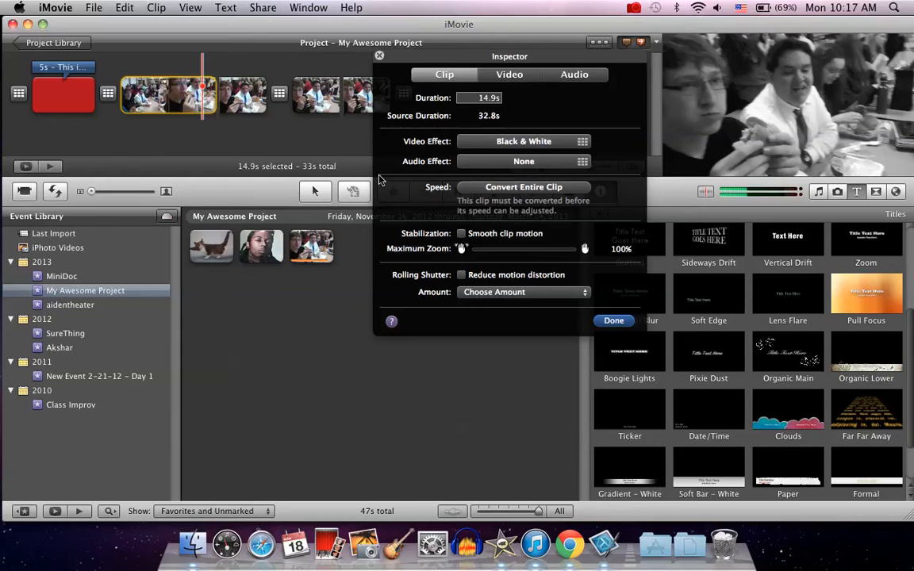
Mute the first lunch clip by setting its audio volume to 0%
click(504, 77)
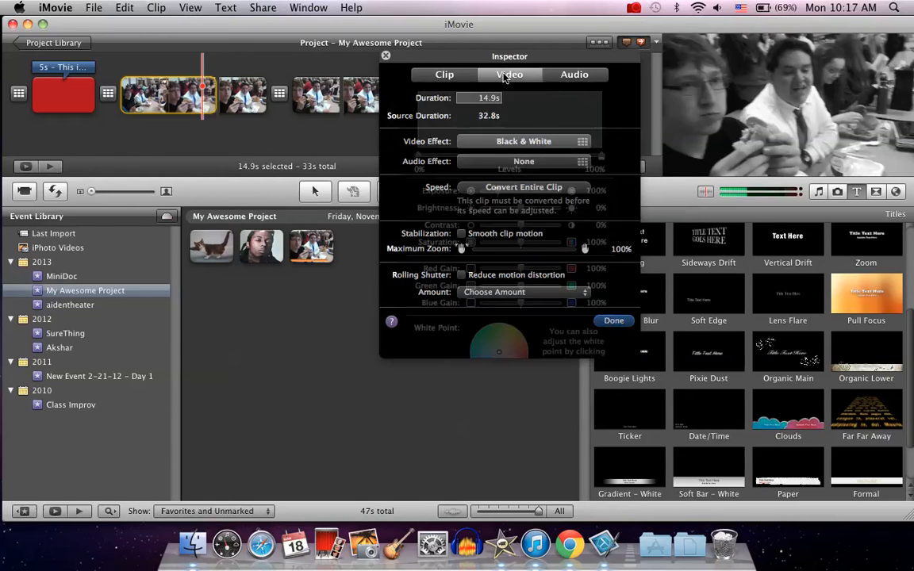
click(568, 75)
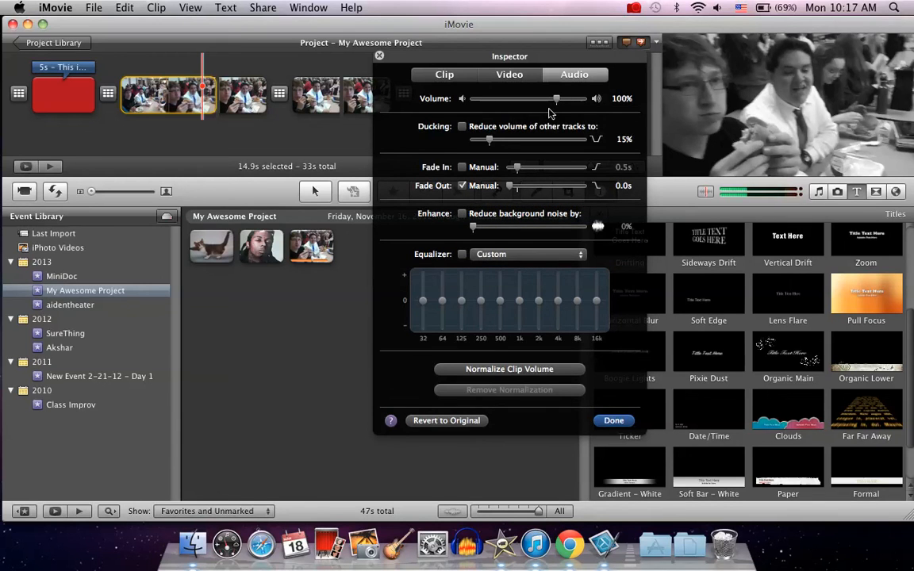
click(498, 99)
drag(498, 98, 464, 96)
click(613, 420)
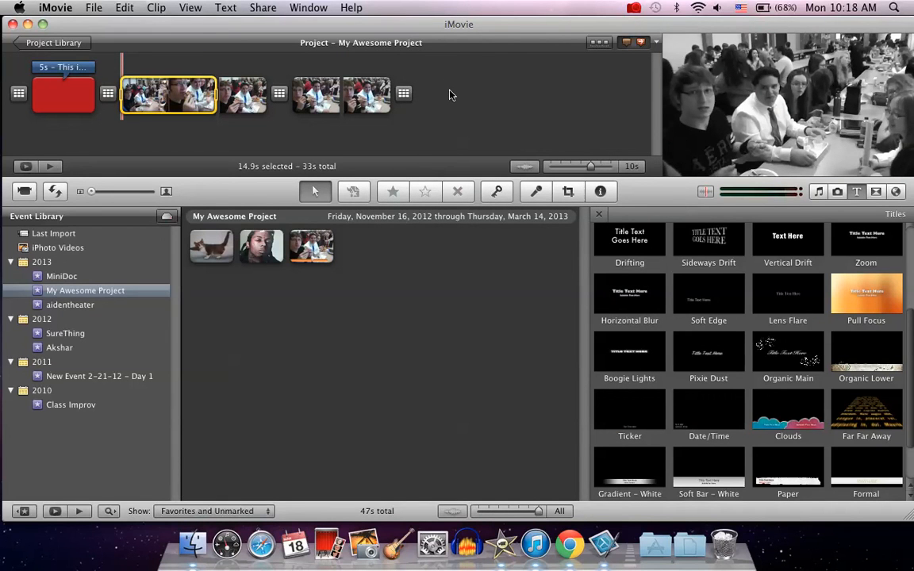
Browse the transitions and the iPhoto Photos album in the media browsers
click(878, 194)
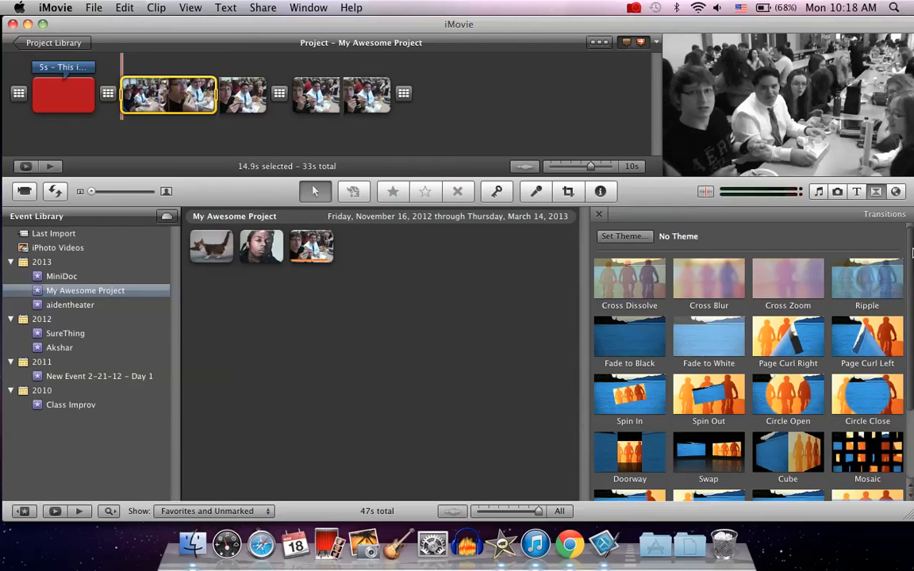
drag(912, 251, 907, 297)
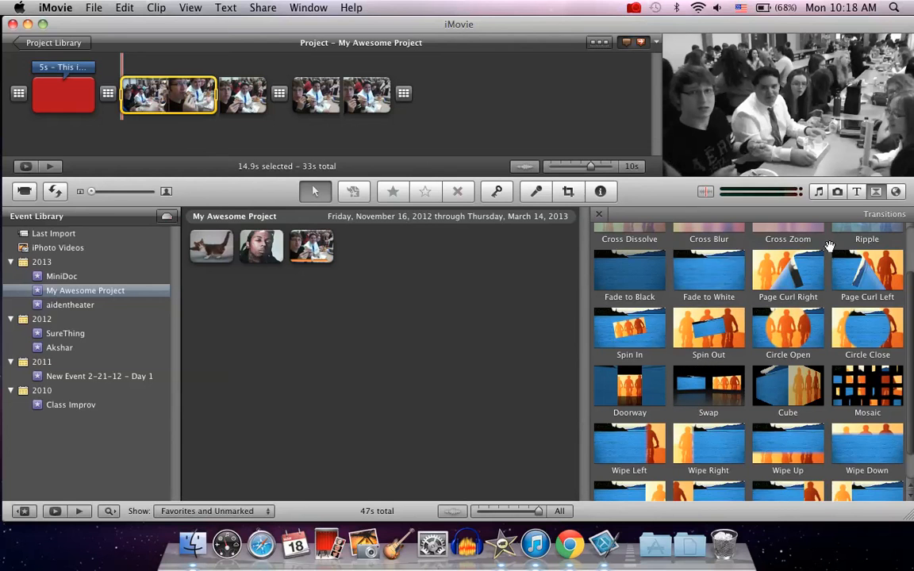
click(838, 192)
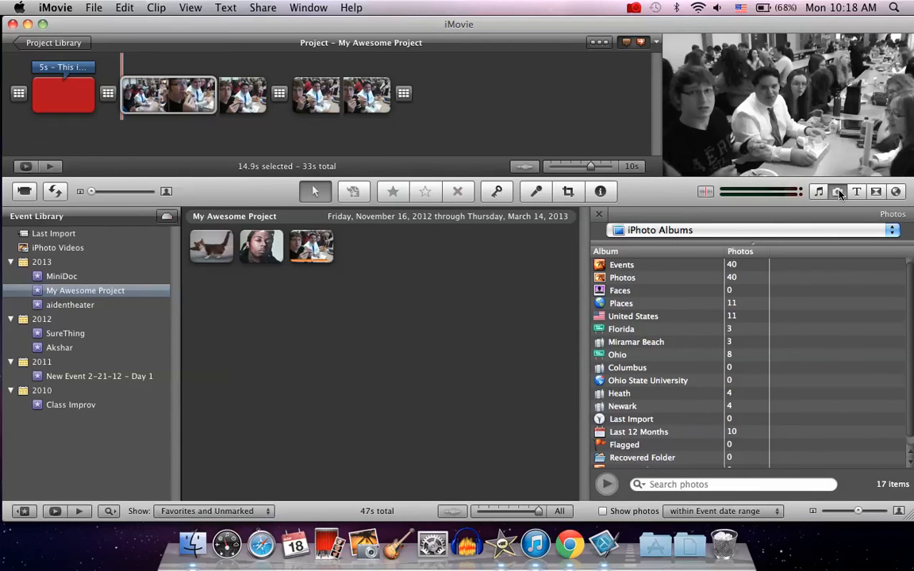
click(623, 279)
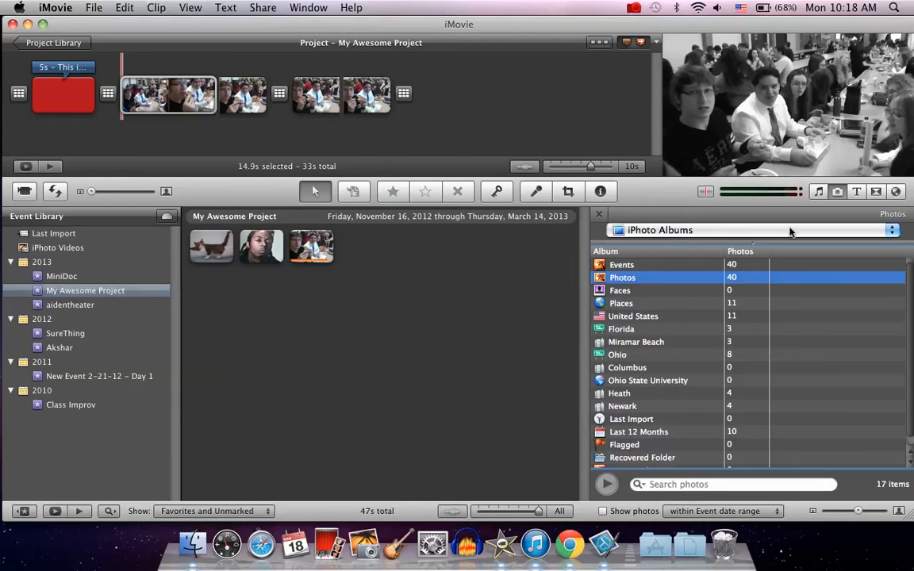
Preview the 44th Street Medium.caf sound effect from the iLife Sound Effects library
click(819, 192)
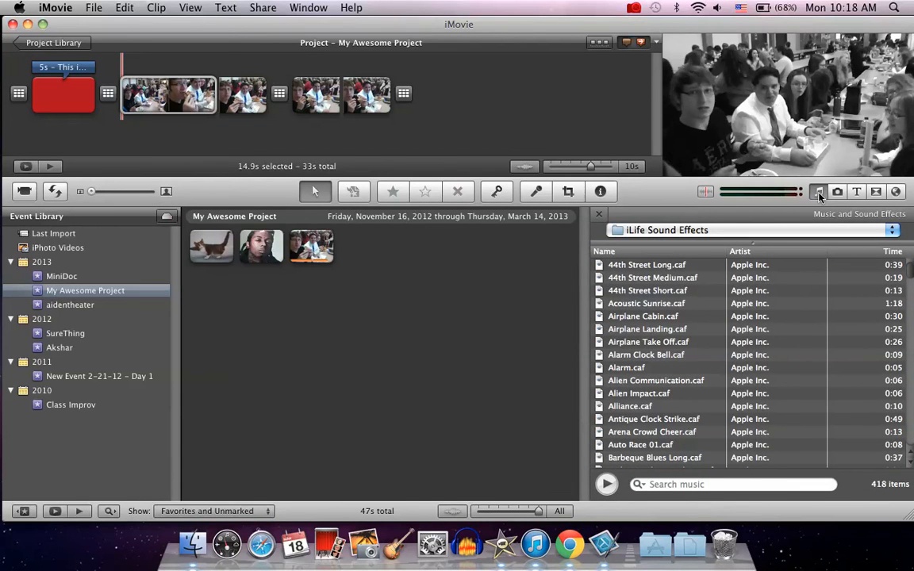
click(627, 282)
double_click(627, 284)
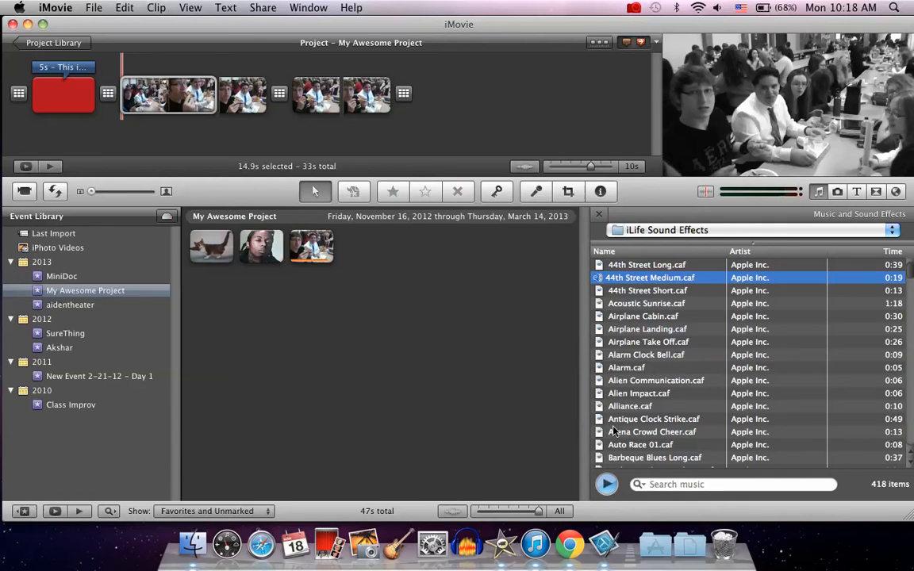
click(607, 484)
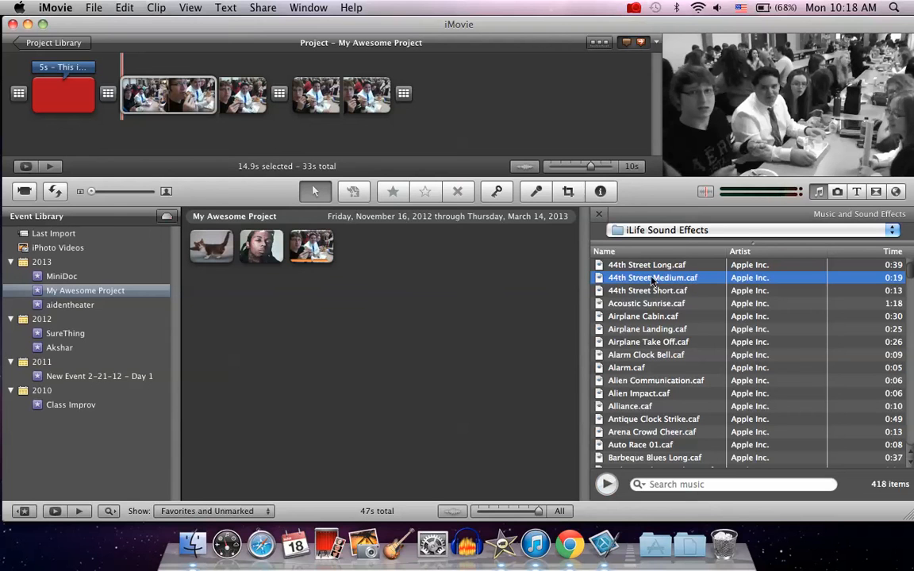
Add 44th Street Medium.caf as background audio and pin its start to the opening title clip
drag(652, 281, 12, 96)
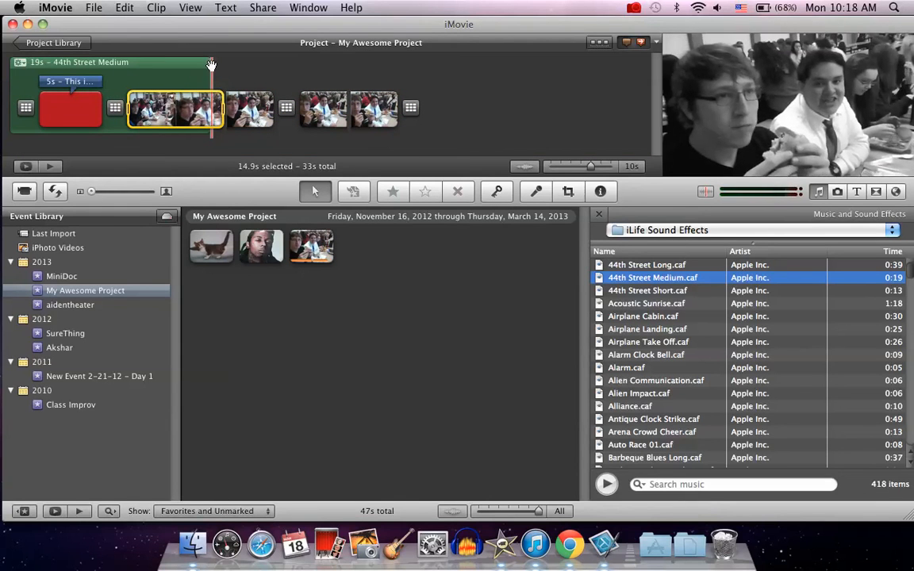
drag(193, 60, 104, 81)
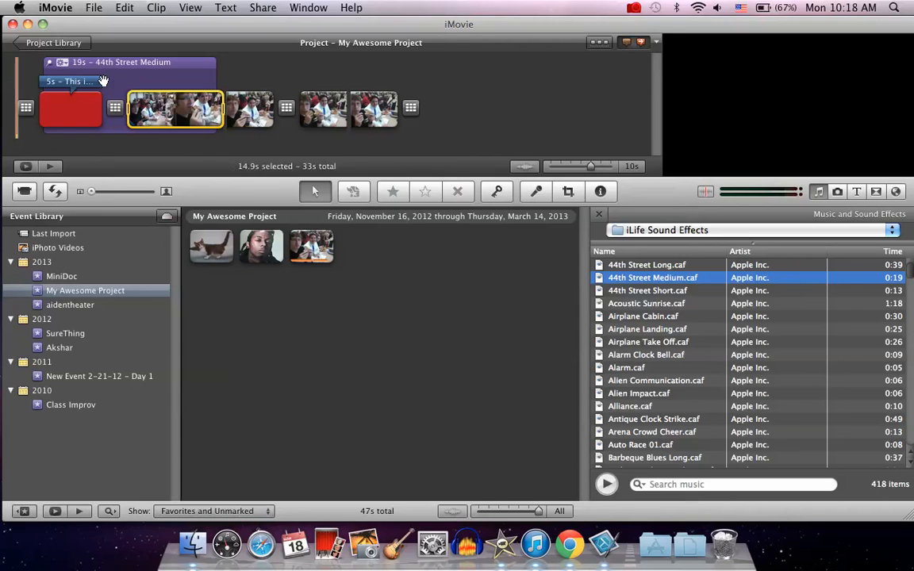
Play back the project and move the short 0.6-second clip to the end of the timeline
key(space)
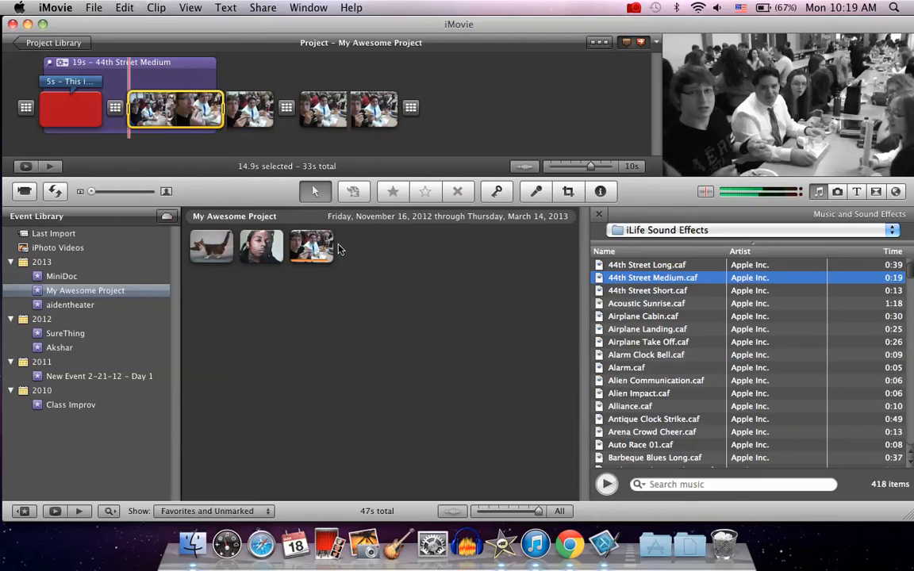
click(335, 109)
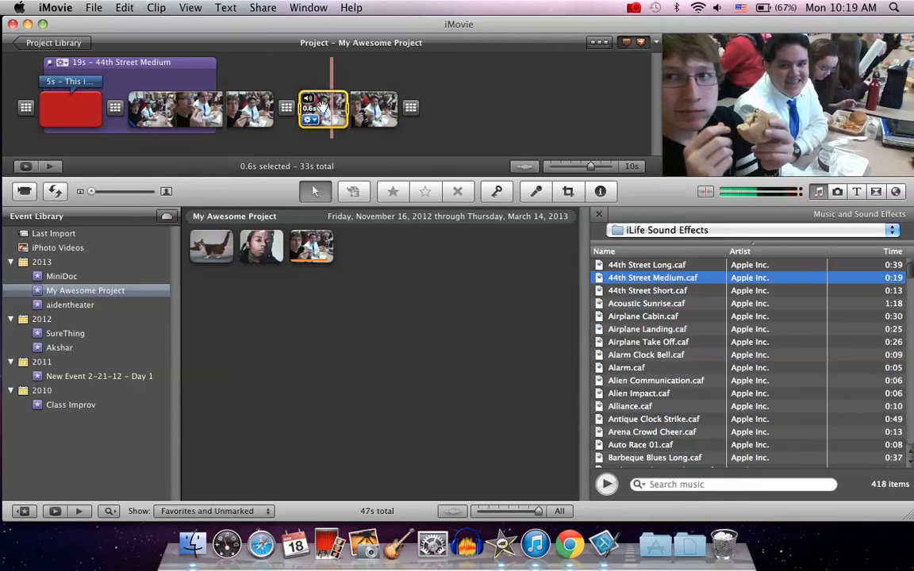
drag(335, 108, 443, 105)
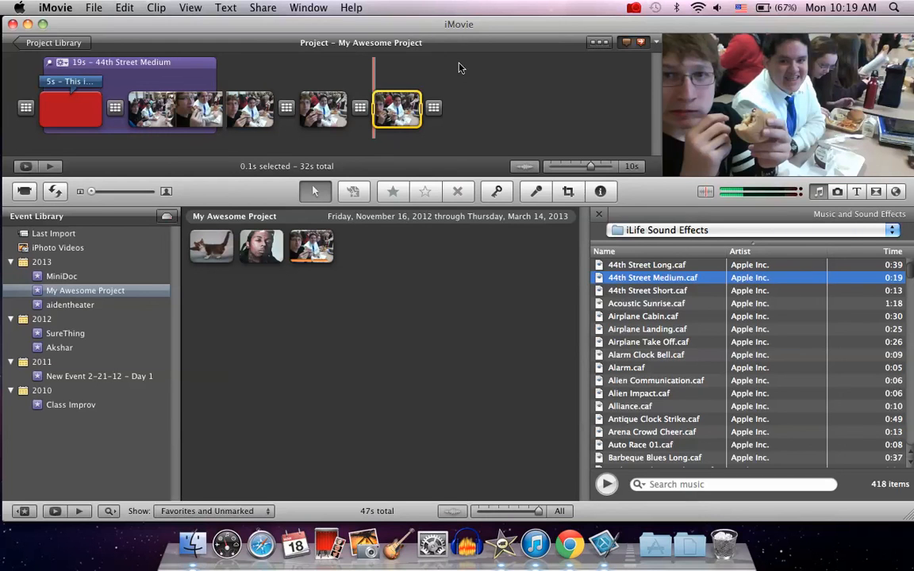
click(263, 8)
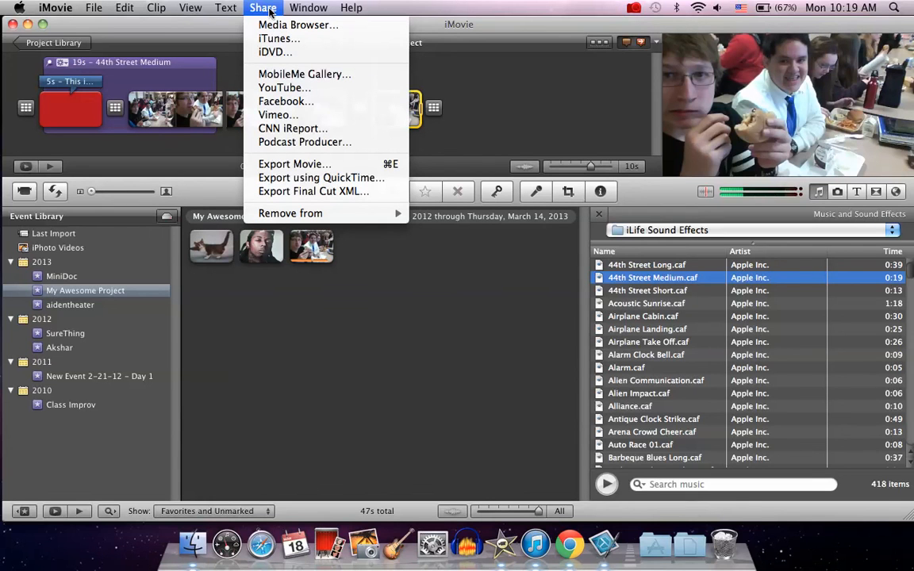
click(279, 89)
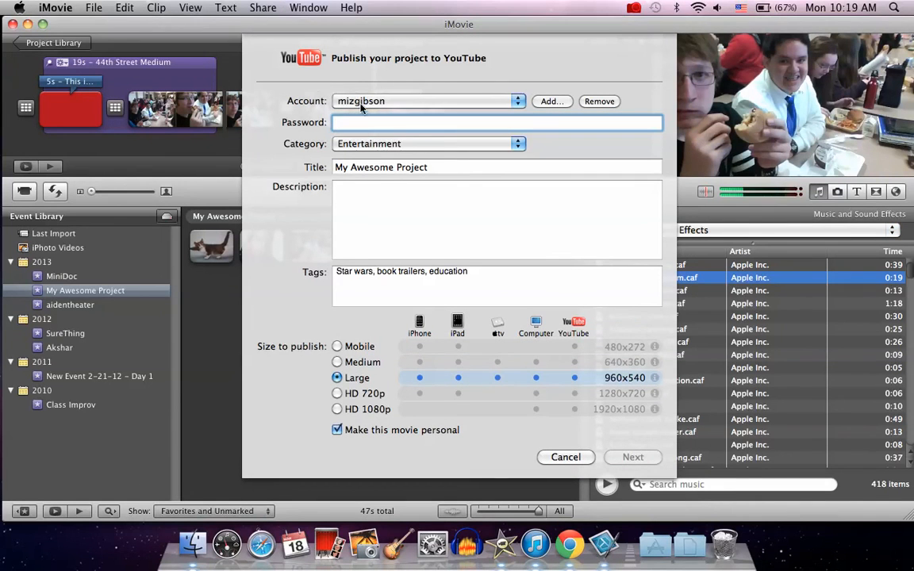
click(560, 457)
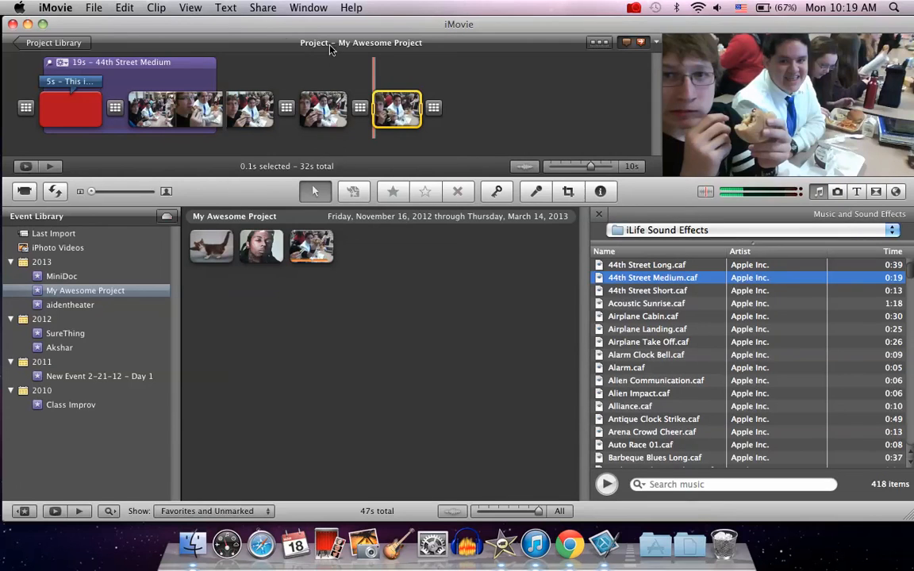
click(260, 8)
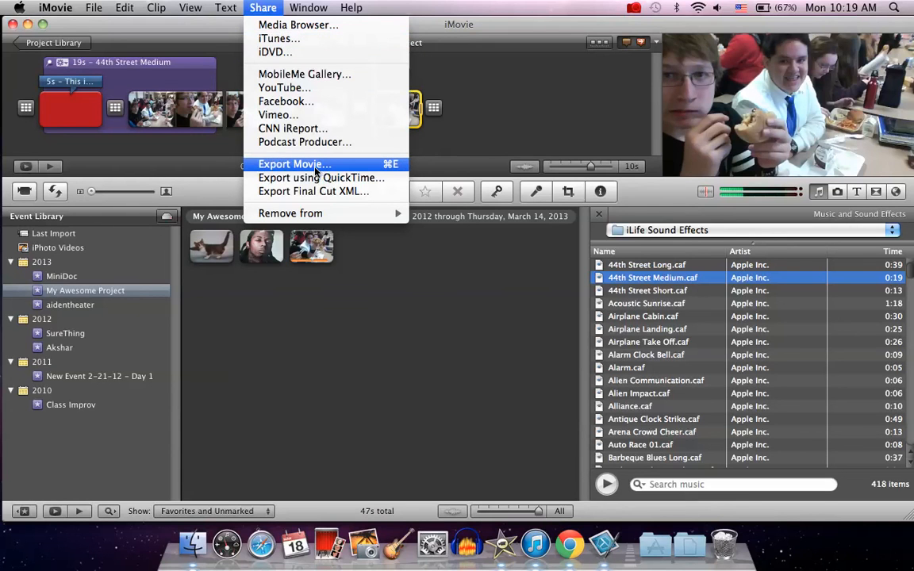
click(279, 38)
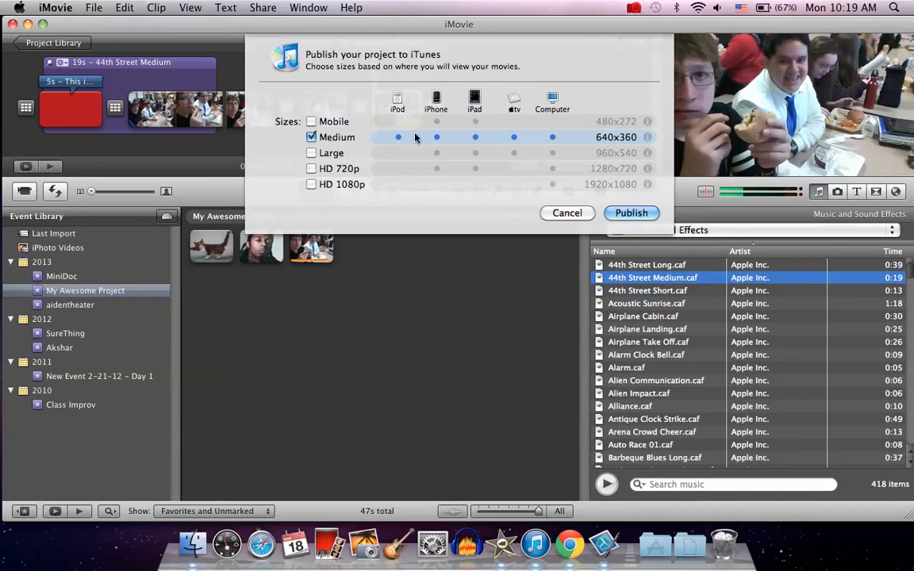
click(312, 153)
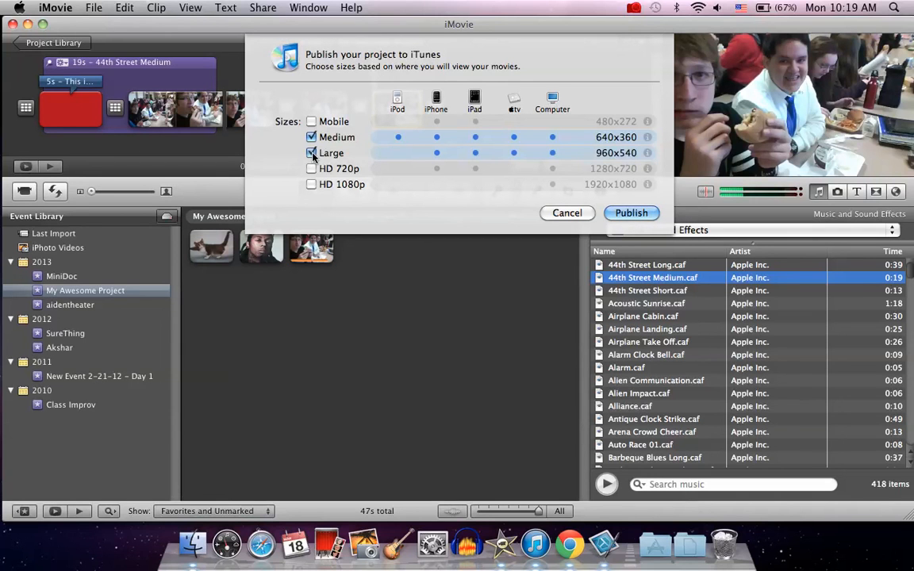
click(312, 153)
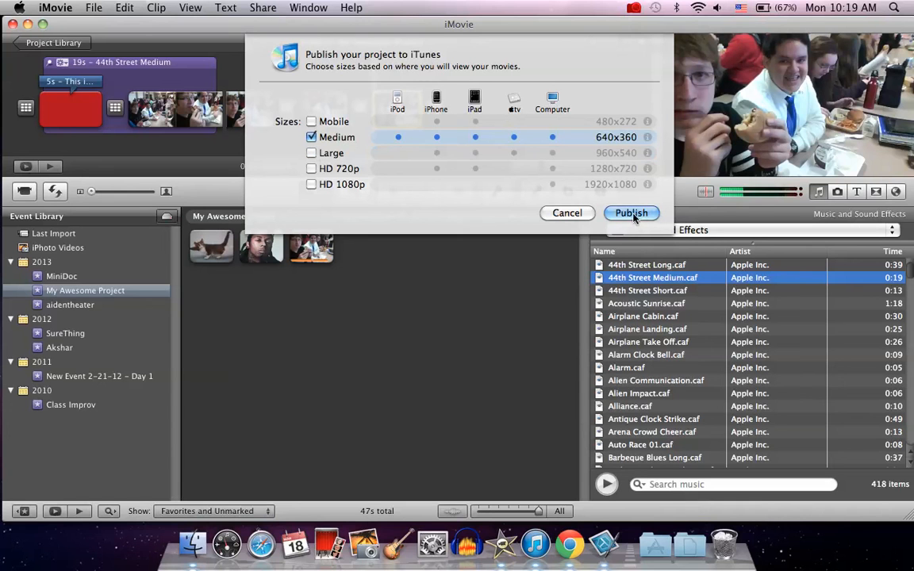
click(566, 213)
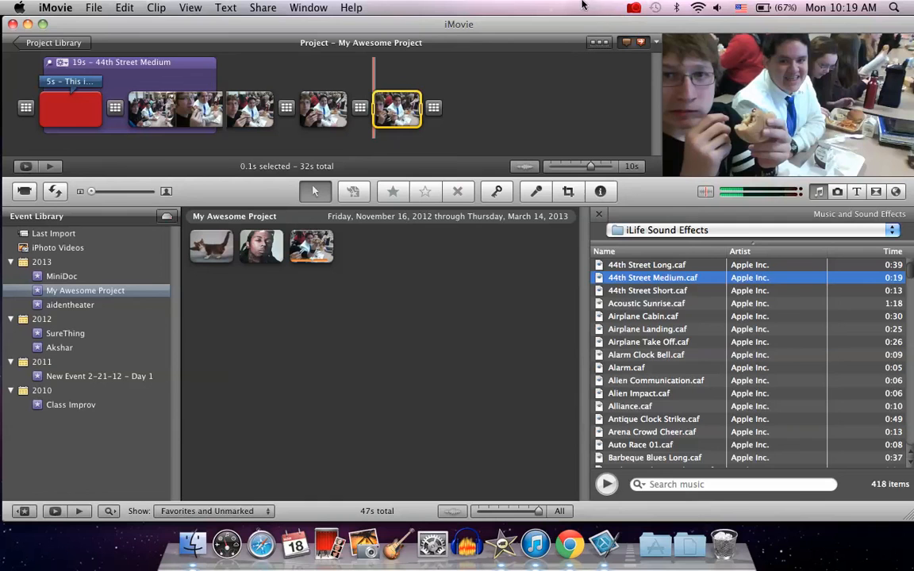
click(636, 8)
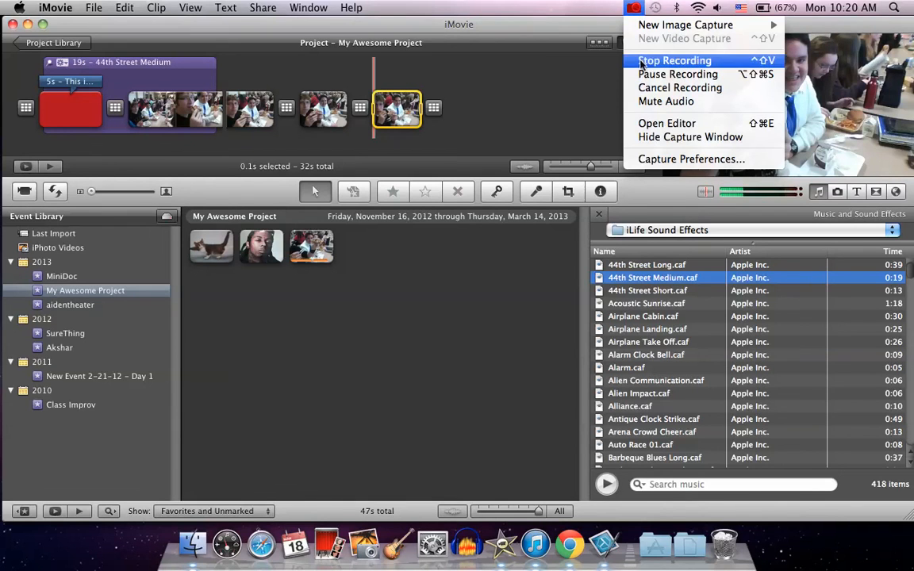